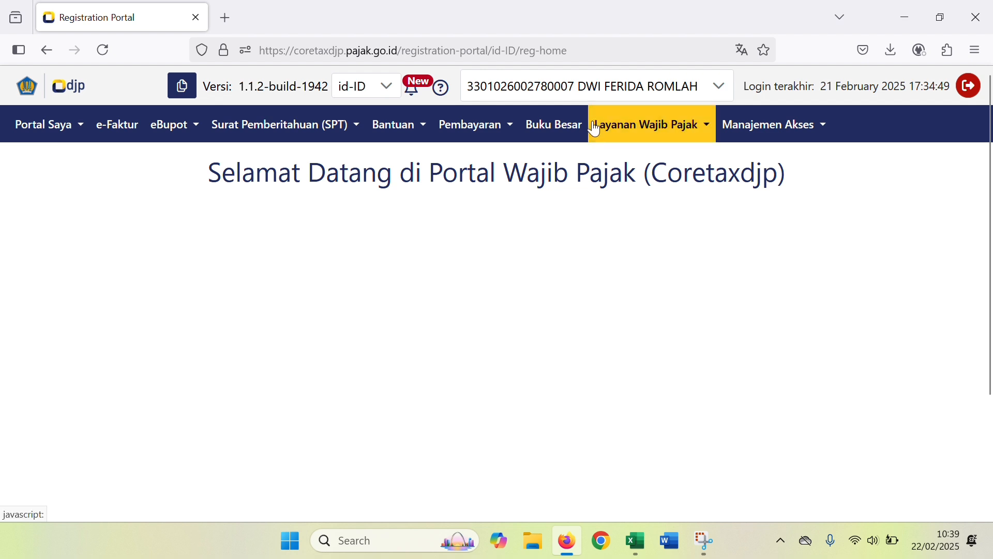
Switch to the village government taxpayer account and open its eBupot menu
left_click(639, 97)
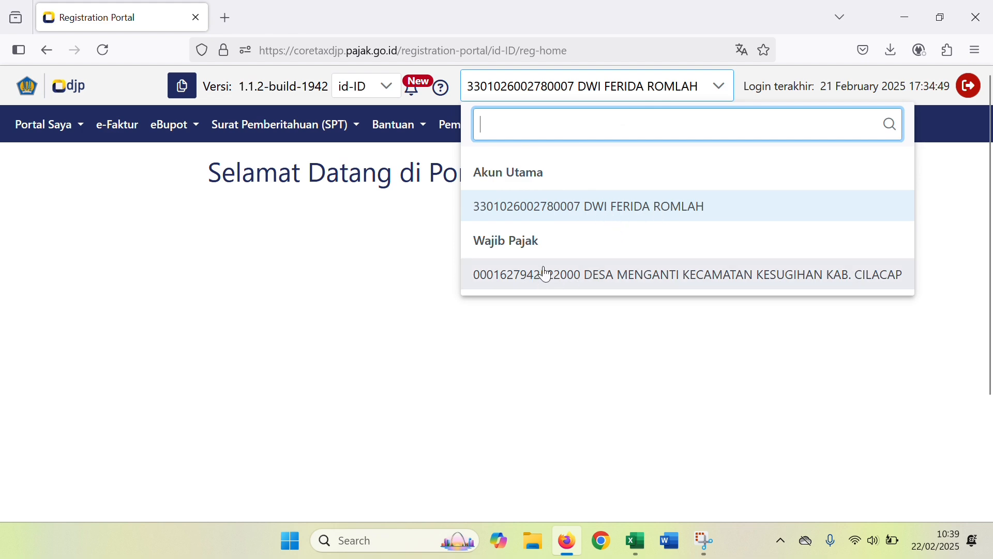
left_click(521, 275)
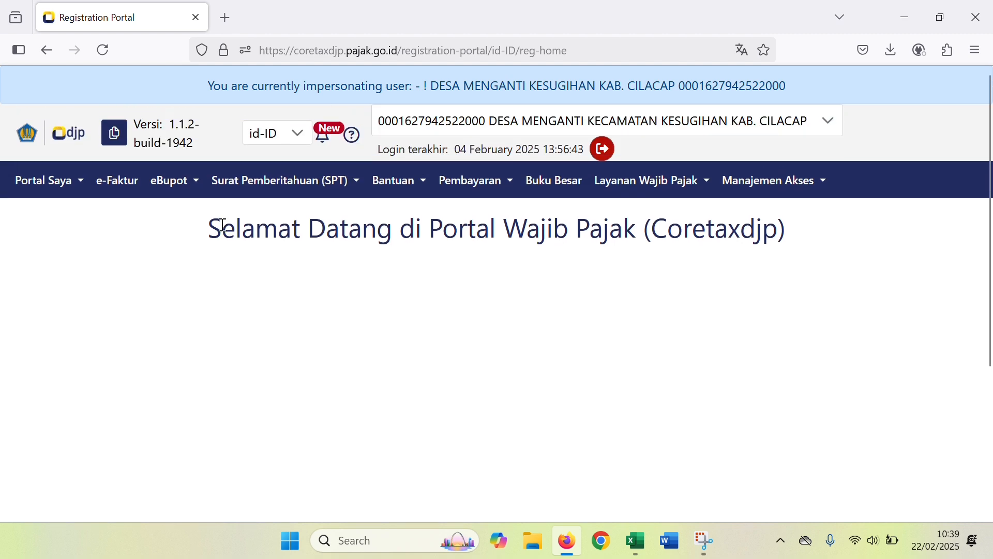
left_click(188, 192)
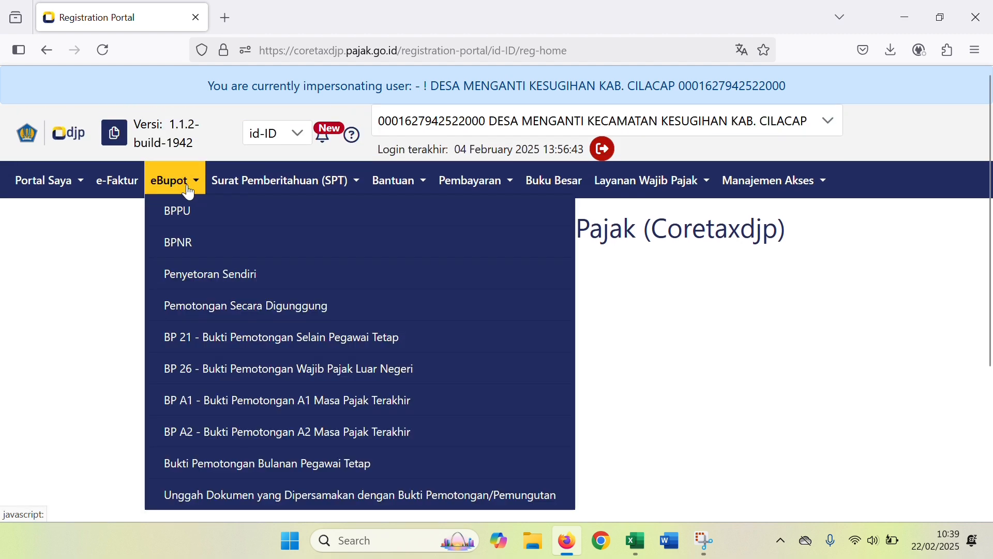
Open eBupot BPPU and review the empty 2025 Belum Terbit slip list
left_click(201, 220)
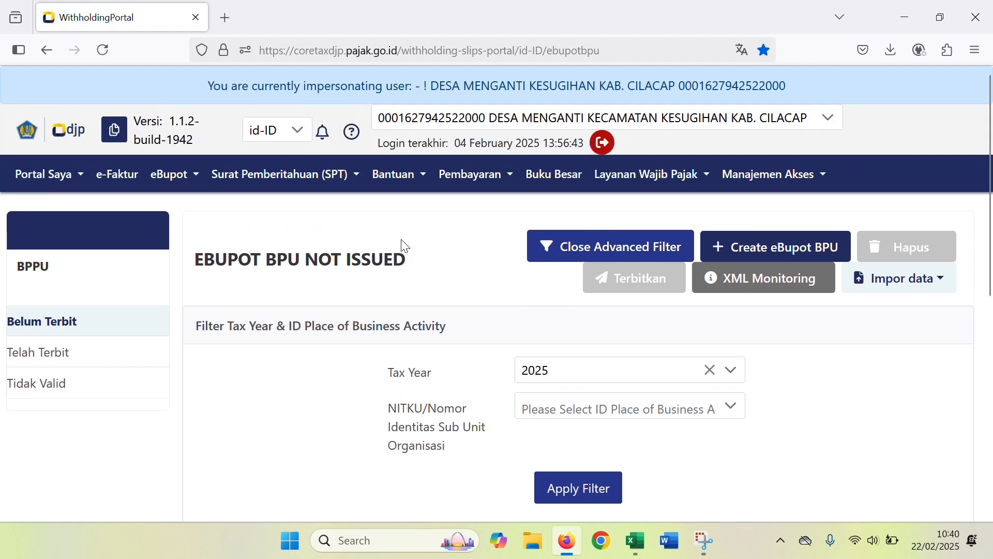
scroll(280, 252, "down", 3)
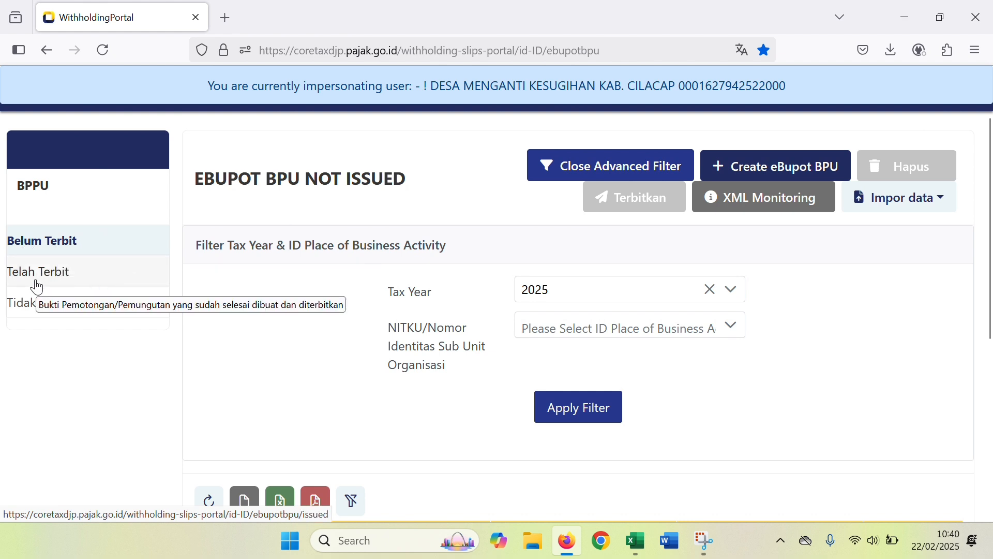
scroll(177, 288, "down", 5)
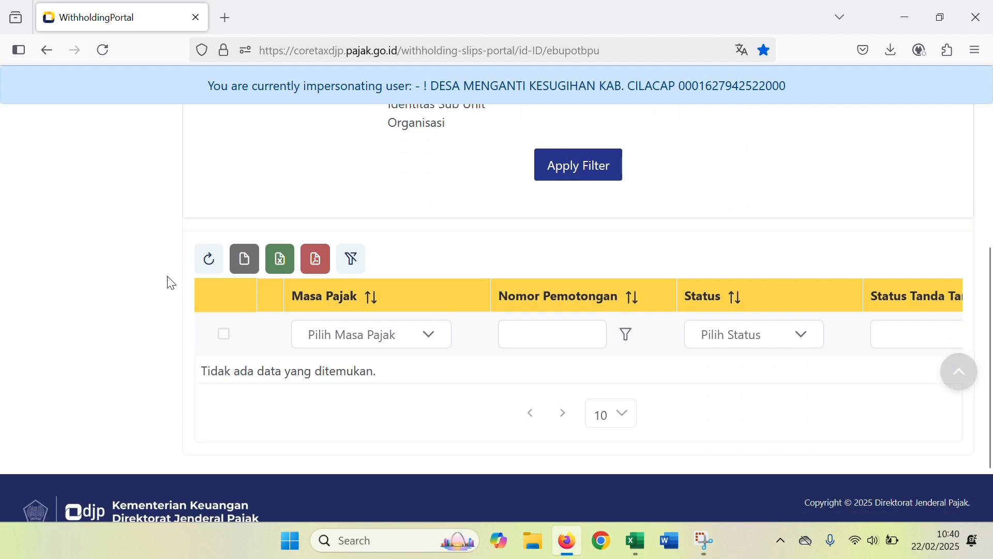
scroll(172, 283, "up", 6)
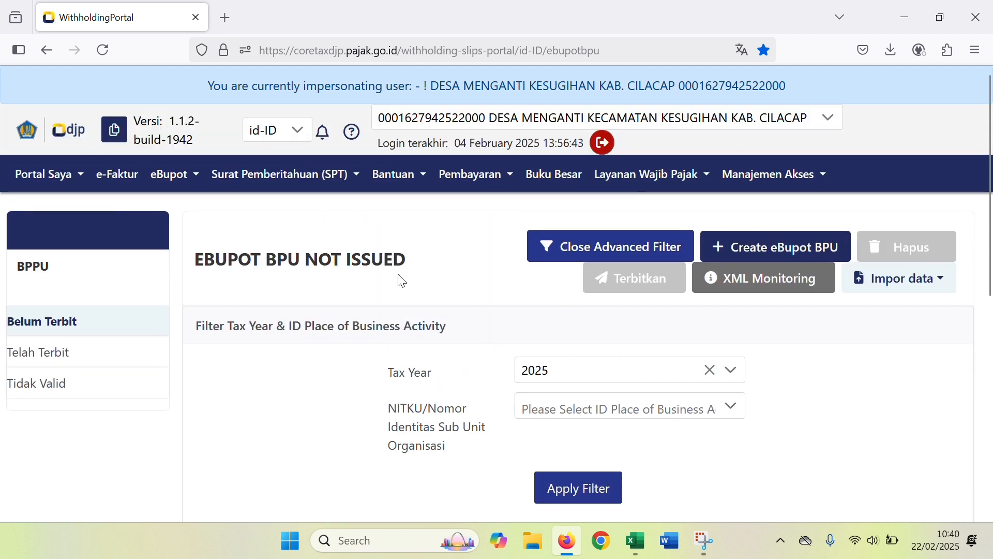
scroll(402, 281, "down", 2)
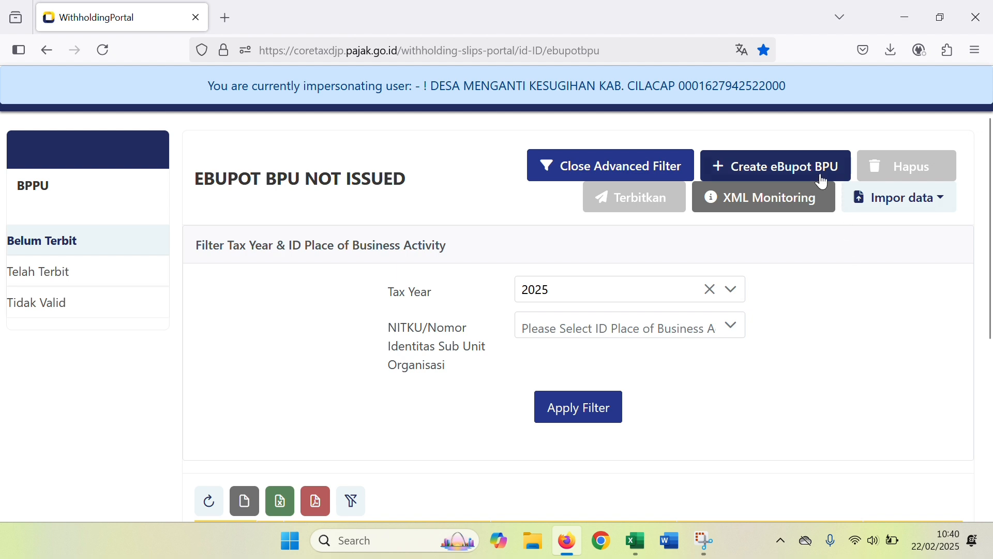
Start a new BPPU slip with tax period Februari 2025
left_click(775, 173)
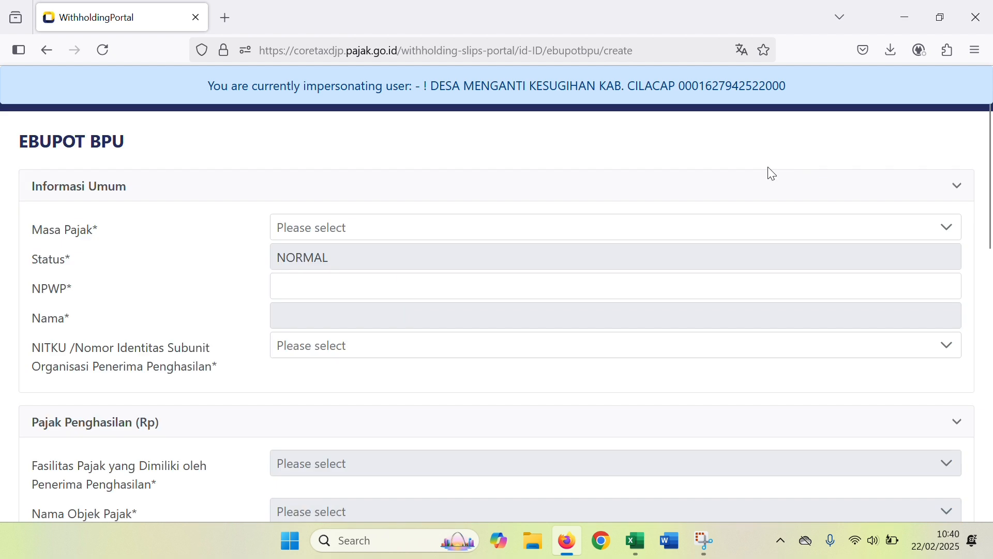
left_click(391, 233)
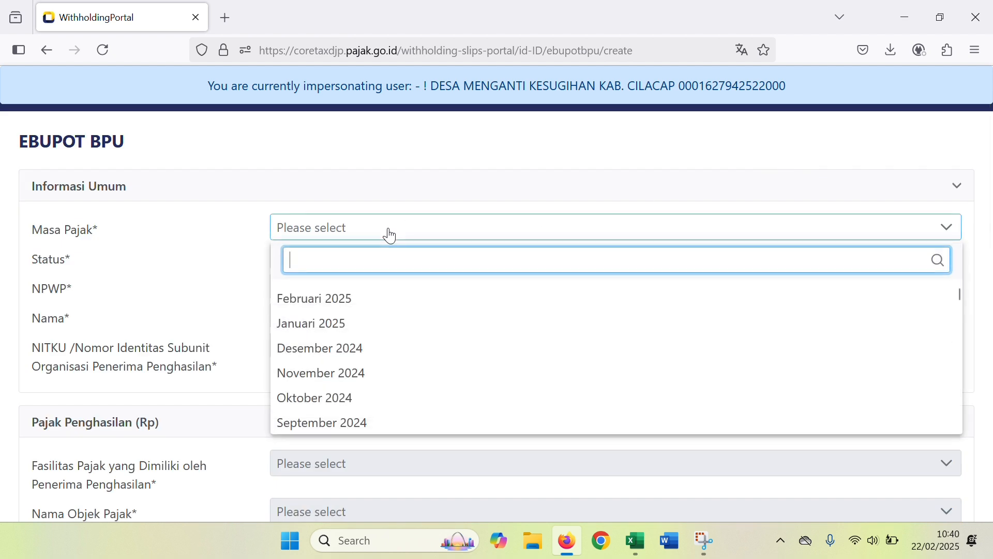
left_click(334, 305)
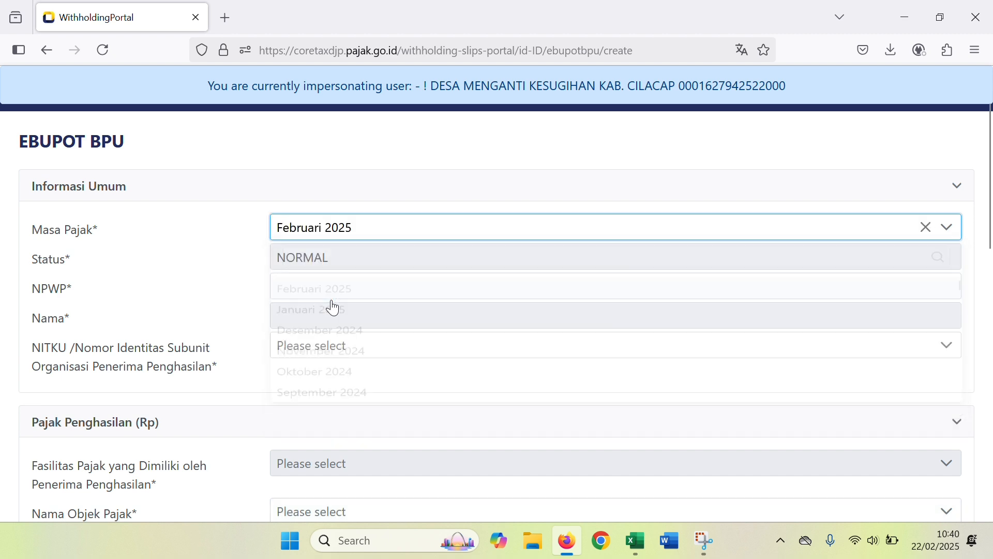
left_click(337, 282)
Fill in the recipient's NPWP from the suggestions and select their NITKU
left_click(334, 281)
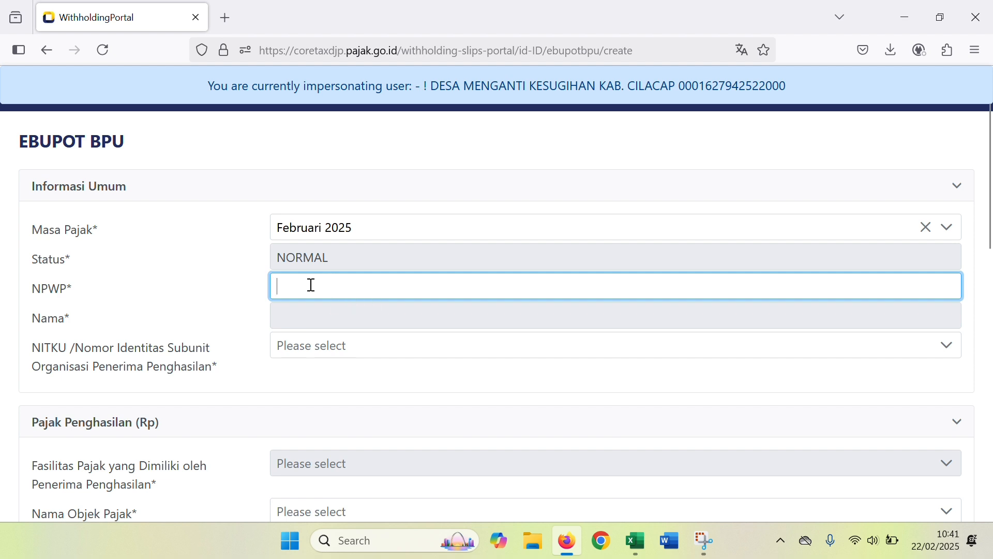
type("33")
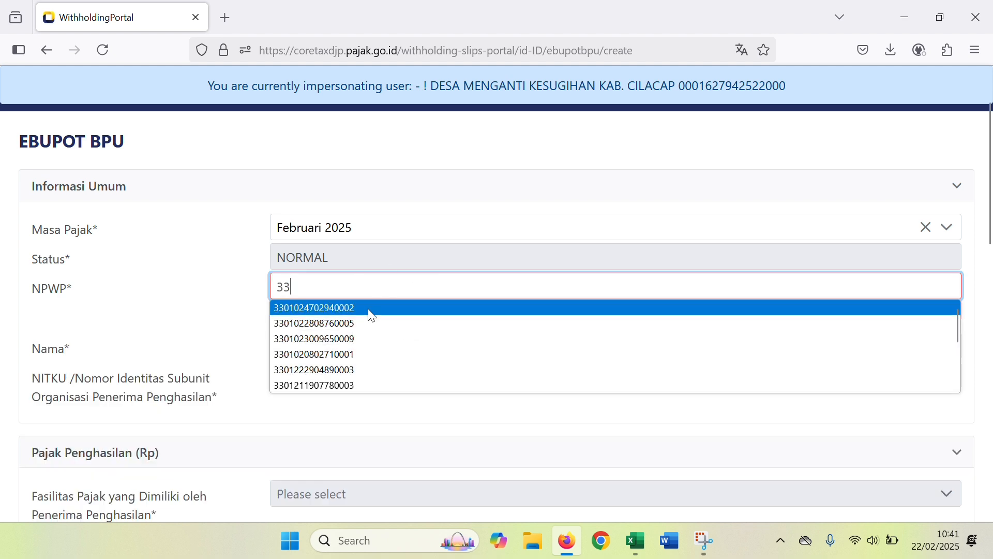
left_click(352, 308)
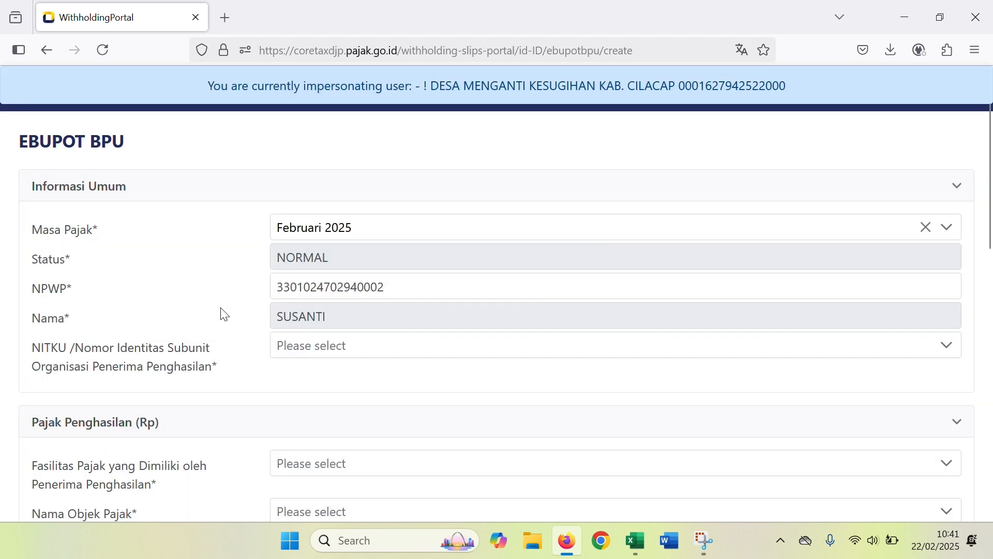
scroll(223, 314, "down", 2)
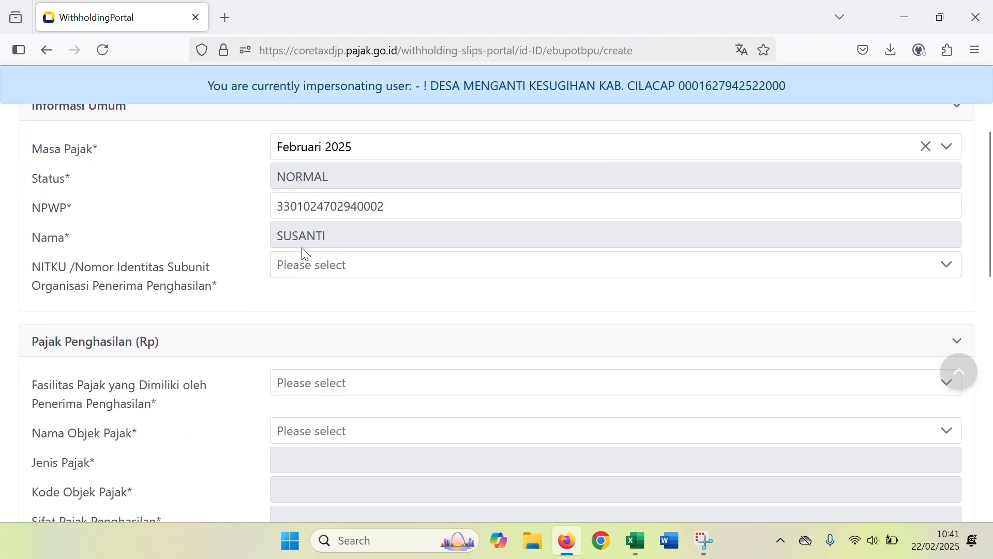
left_click(348, 275)
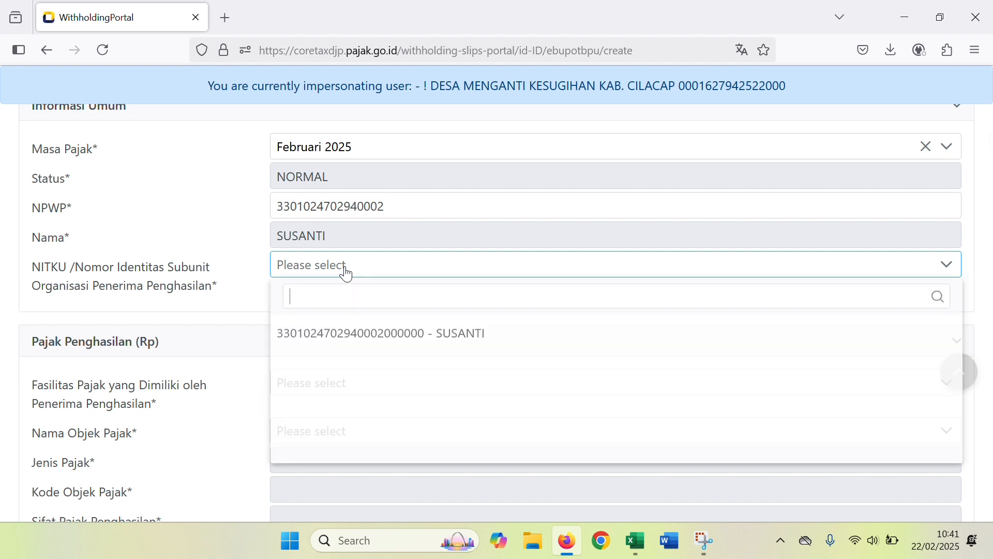
left_click(450, 336)
scroll(279, 300, "down", 2)
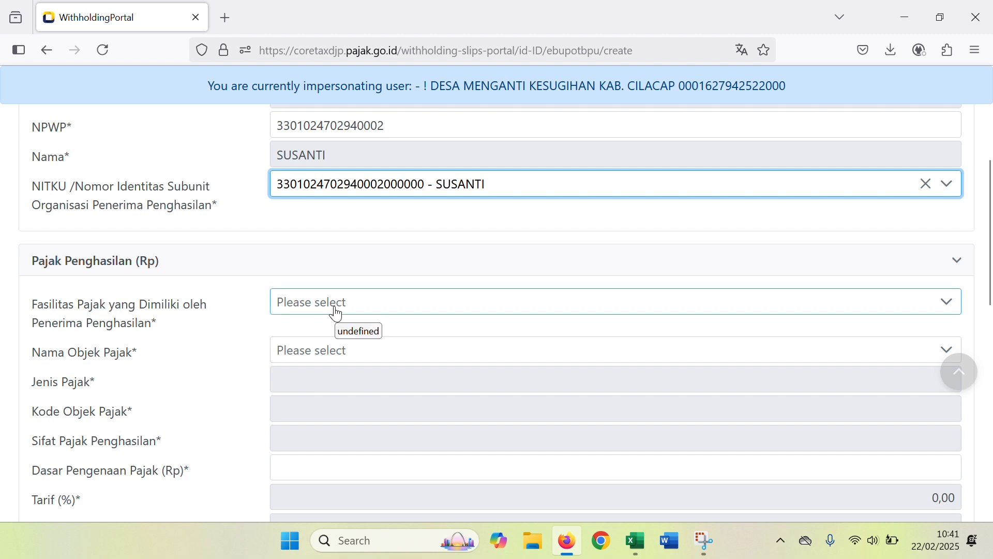
Set the facility to Tanpa Fasilitas and tax object to Jasa Katering Atau Tata Boga
left_click(336, 314)
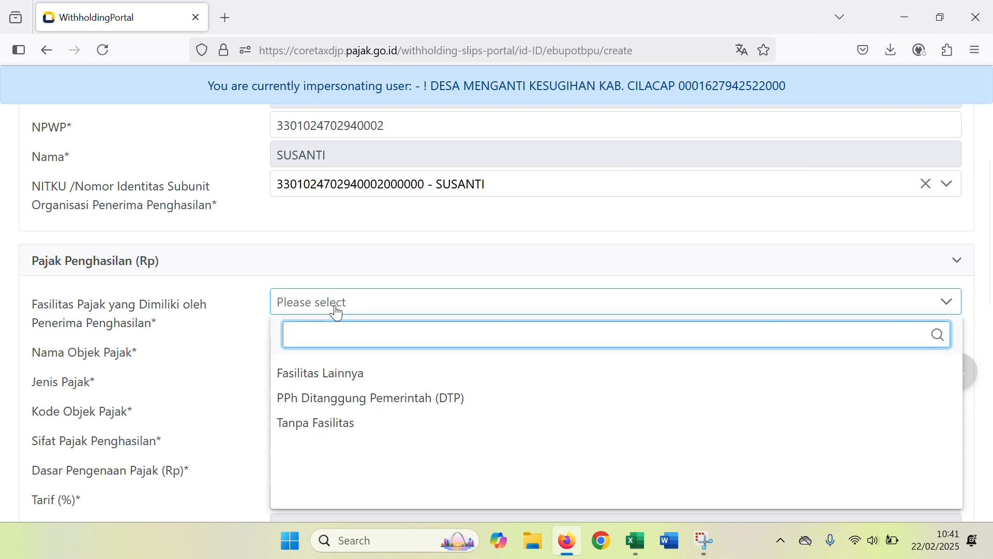
left_click(342, 424)
scroll(243, 315, "down", 2)
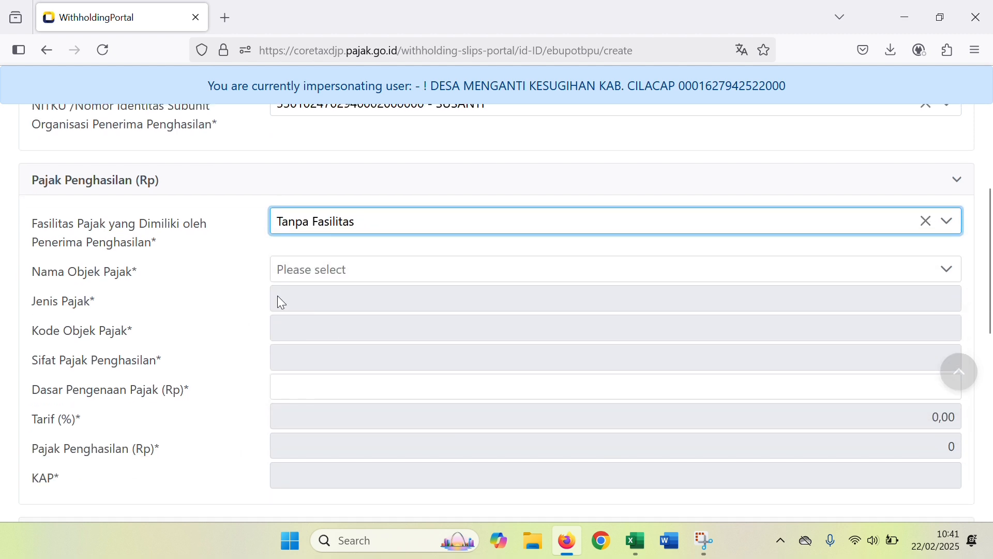
left_click(361, 278)
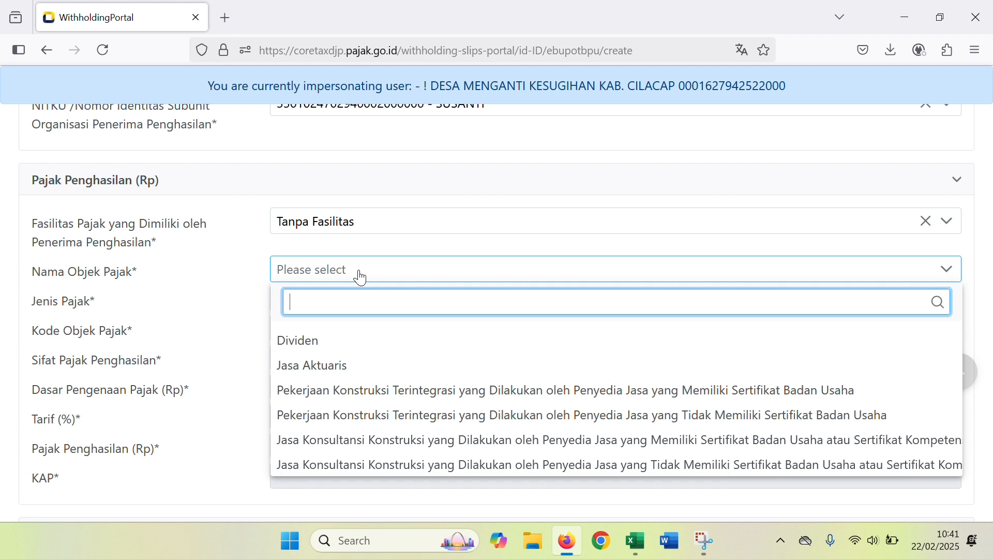
type("JAS")
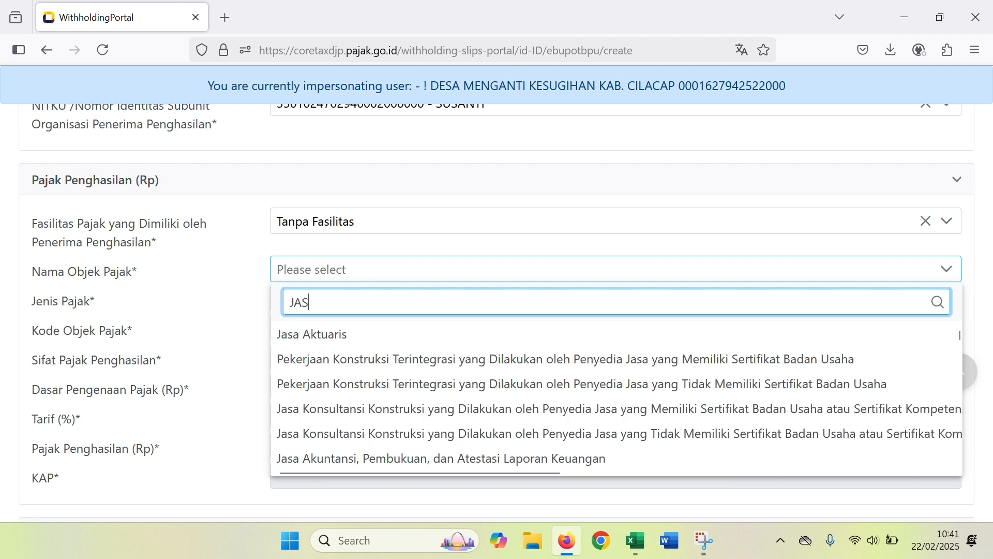
type("A KA")
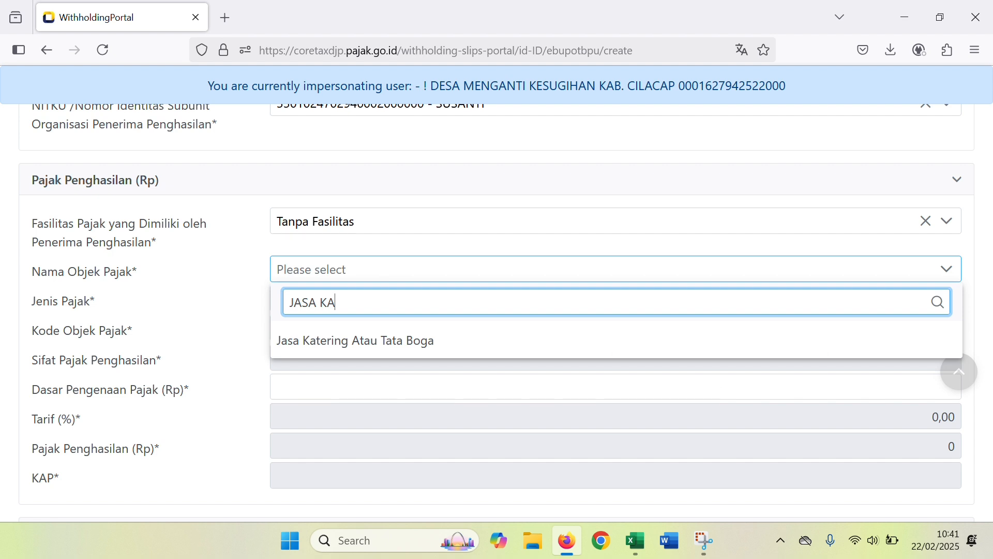
left_click(436, 340)
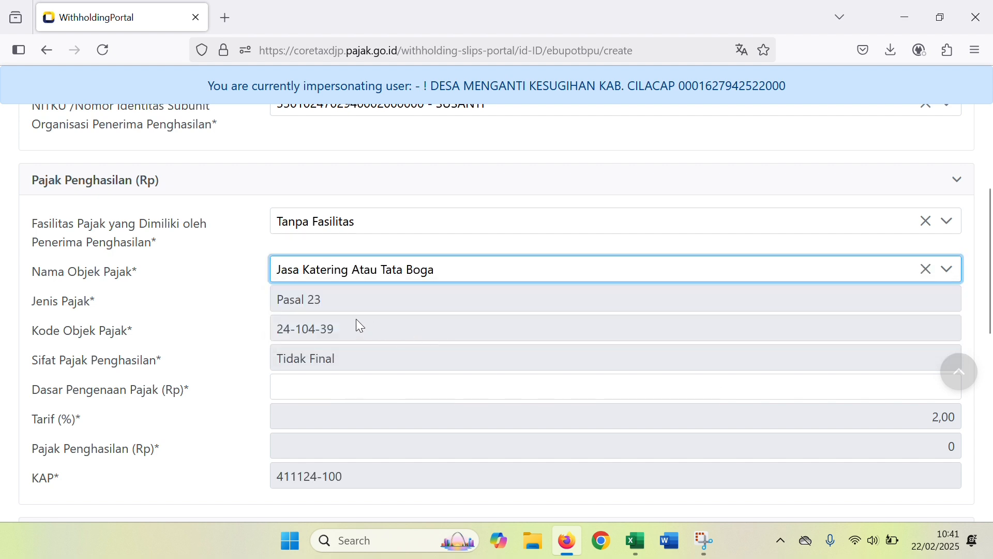
scroll(361, 326, "down", 2)
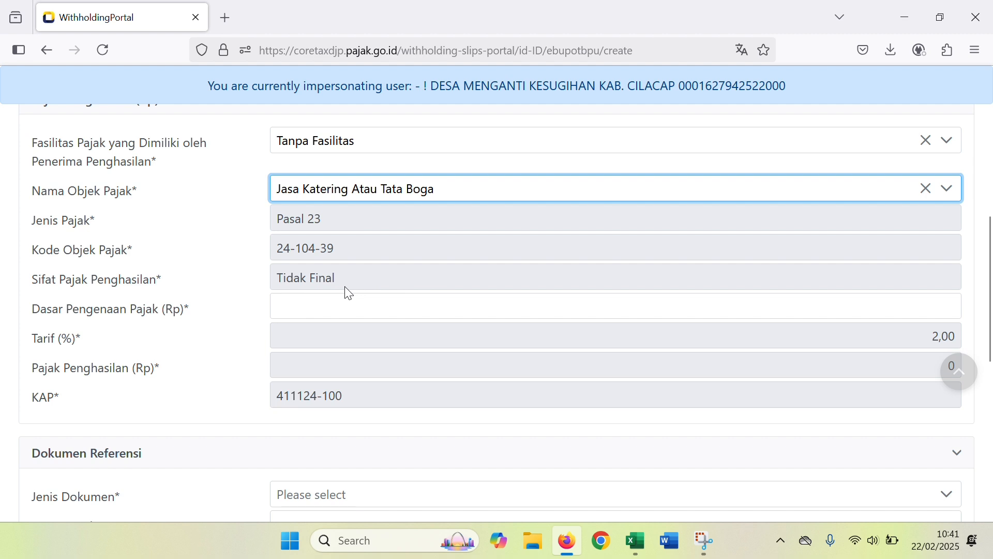
scroll(417, 290, "down", 3)
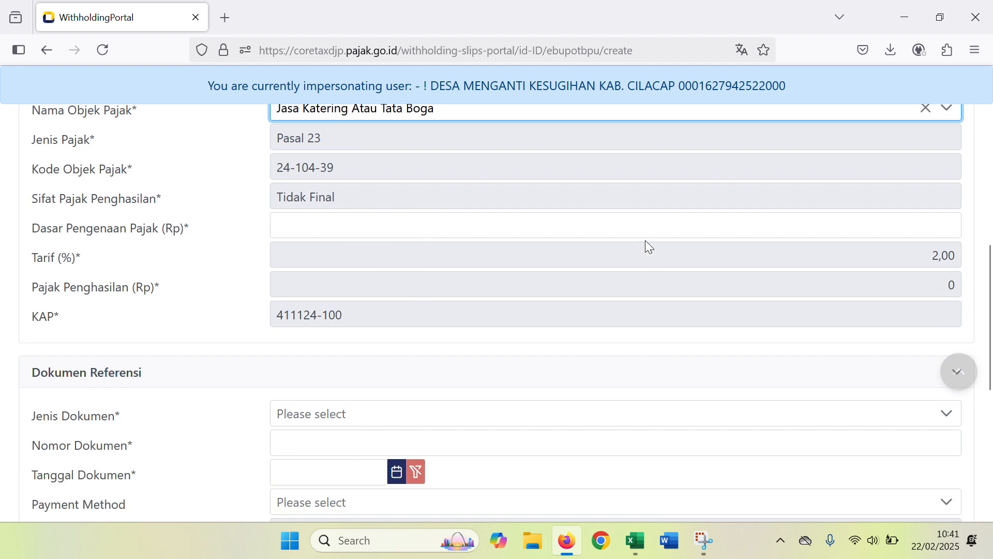
Enter a 250.000 tax base, giving 5.000 tax at 2%
left_click(646, 231)
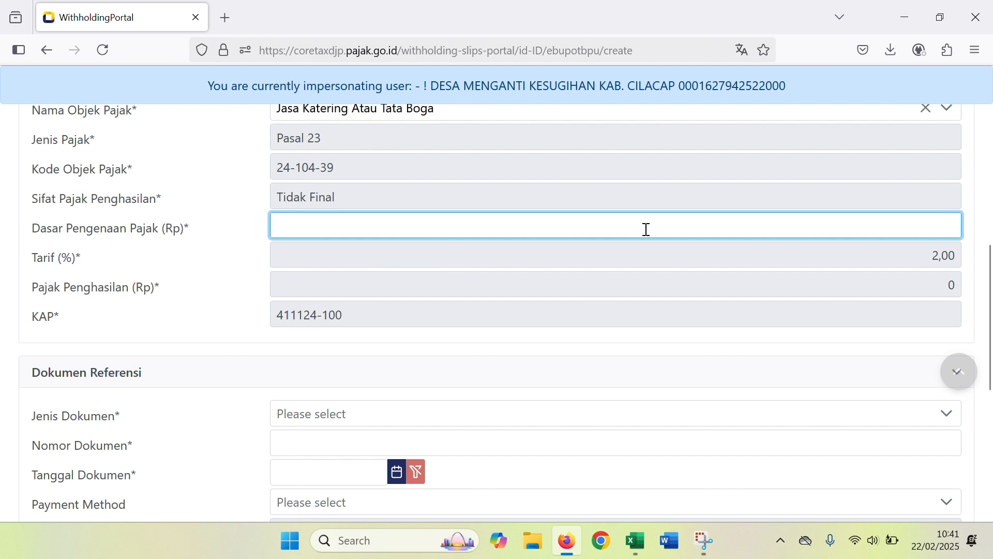
type("250.00")
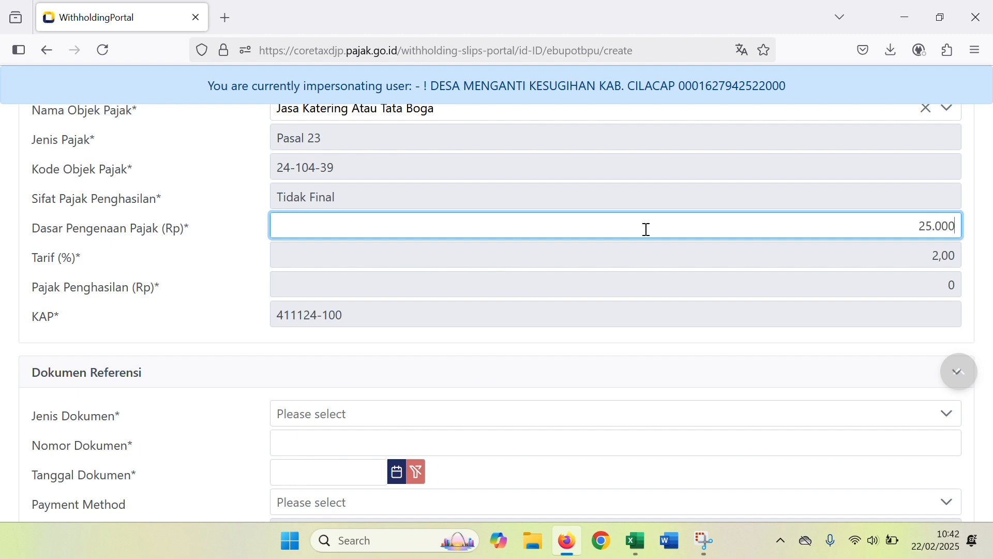
type("0")
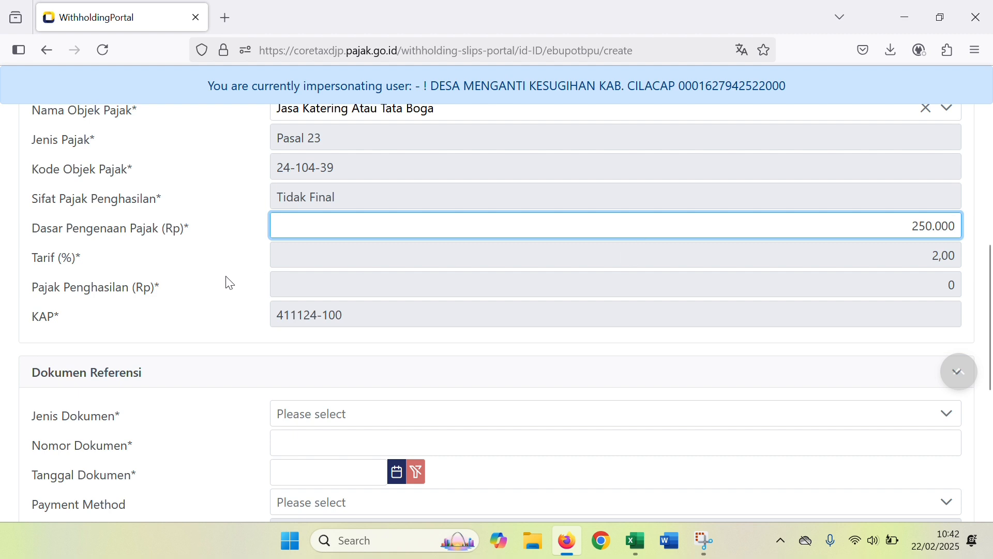
left_click(244, 275)
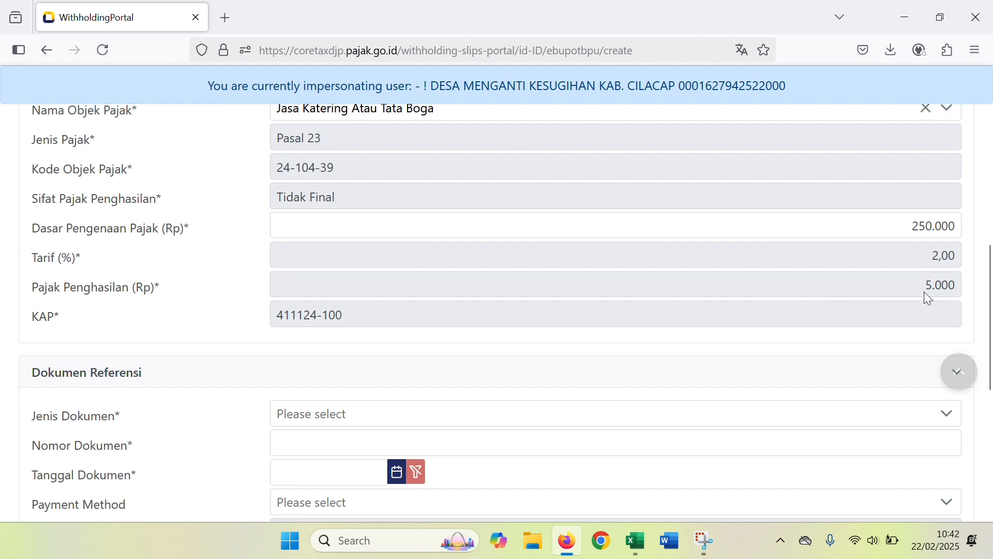
scroll(924, 287, "down", 2)
Set the reference document type to Bukti Pembayaran
left_click(539, 374)
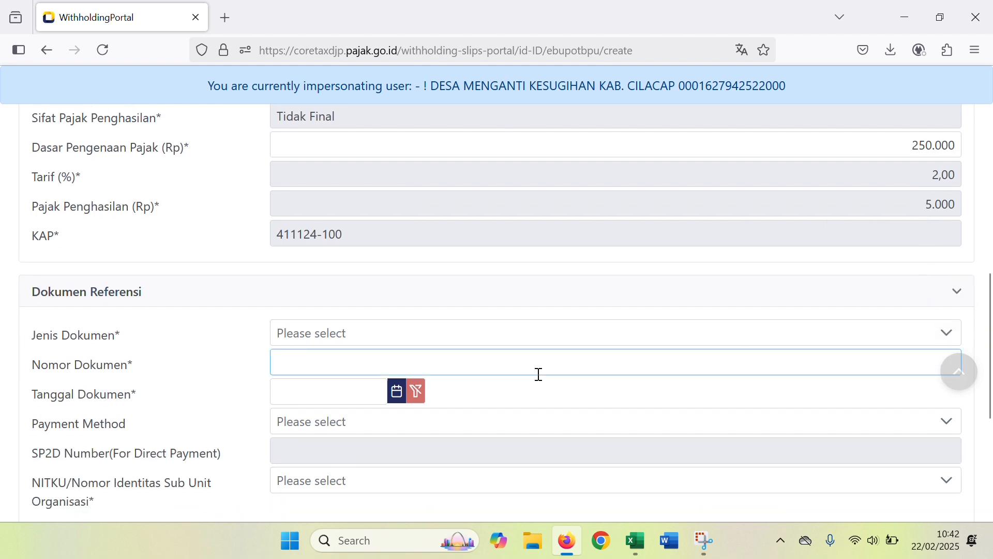
left_click(375, 335)
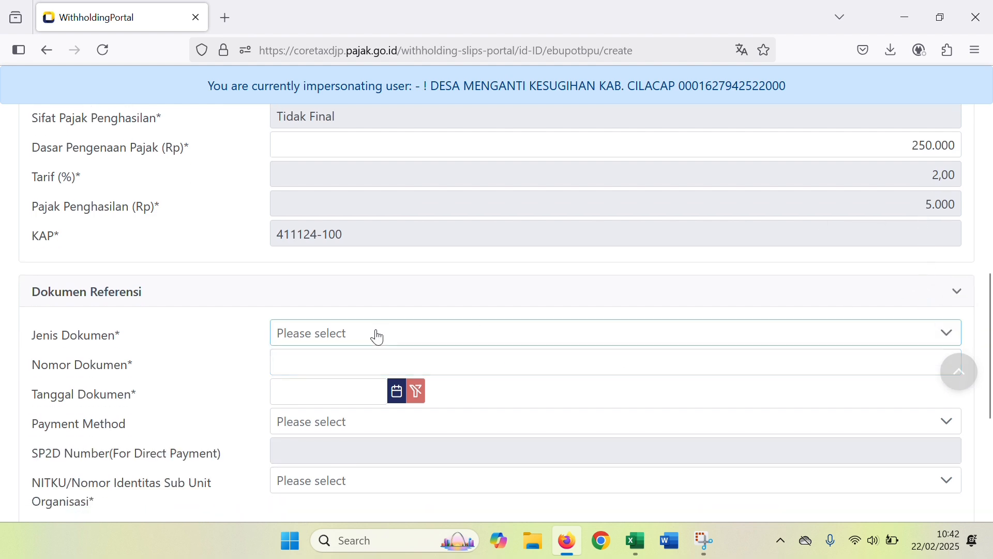
left_click(352, 342)
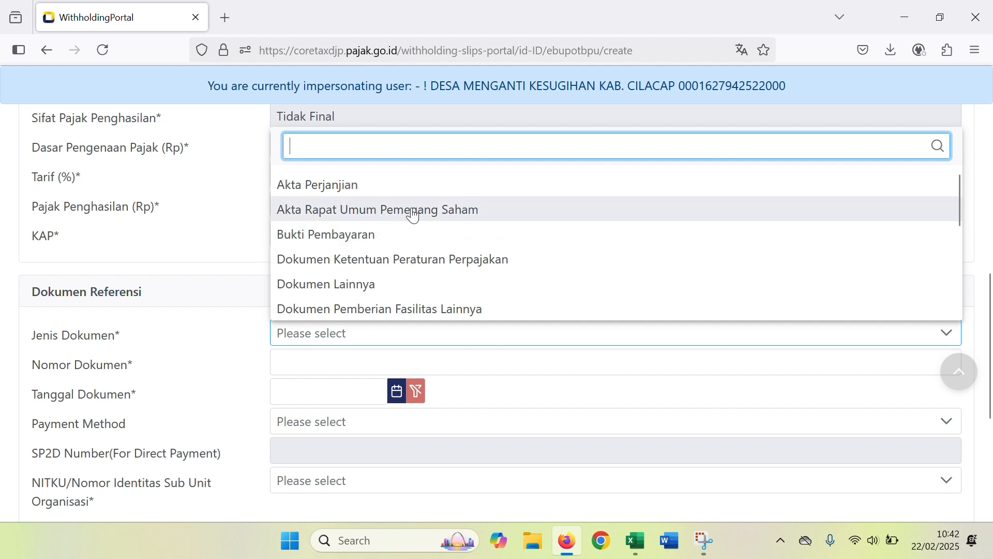
left_click(352, 241)
Copy receipt number 00091/KWT/02.2001/2025 from cell J27 of the tax recap workbook
left_click(315, 283)
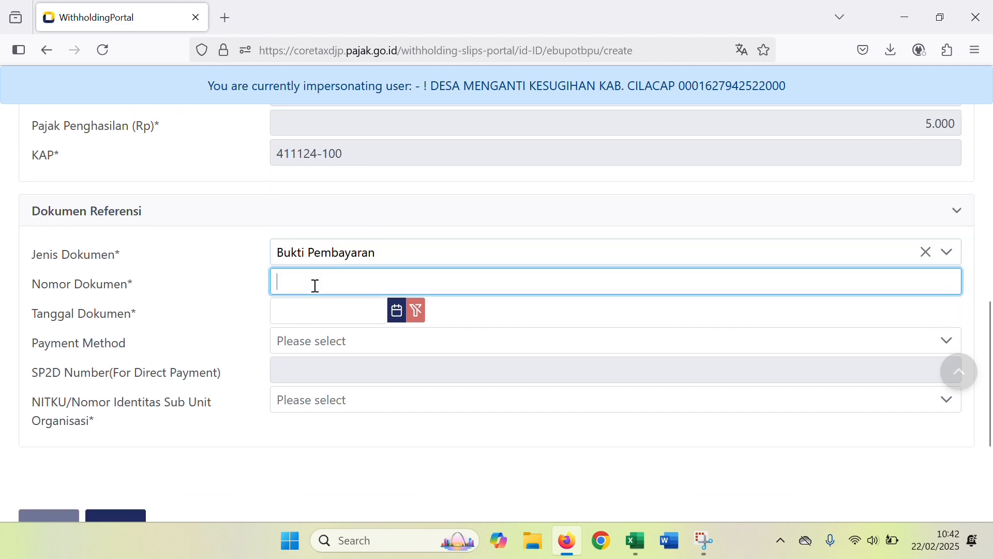
left_click(641, 543)
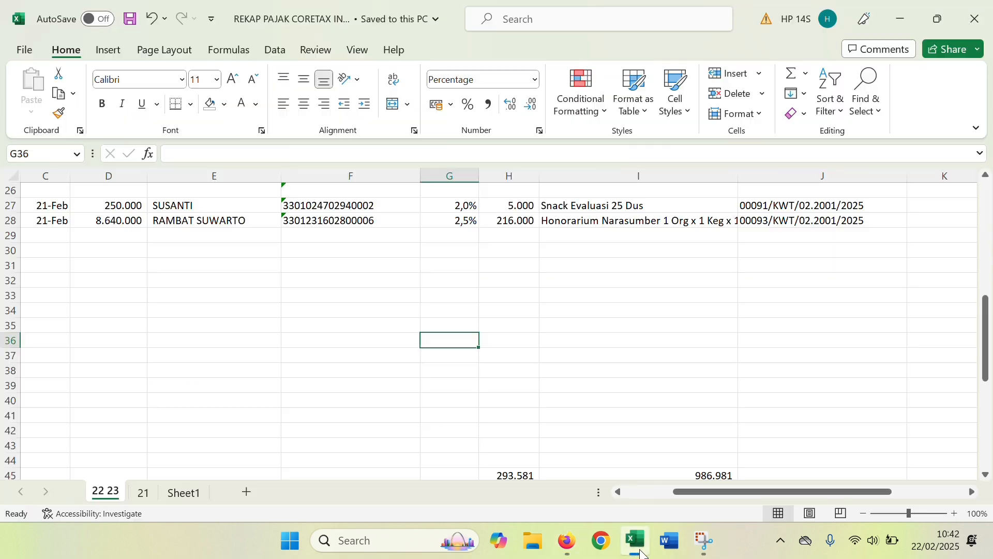
left_click(777, 205)
left_click_drag(412, 150, 129, 147)
key("ctrl+c")
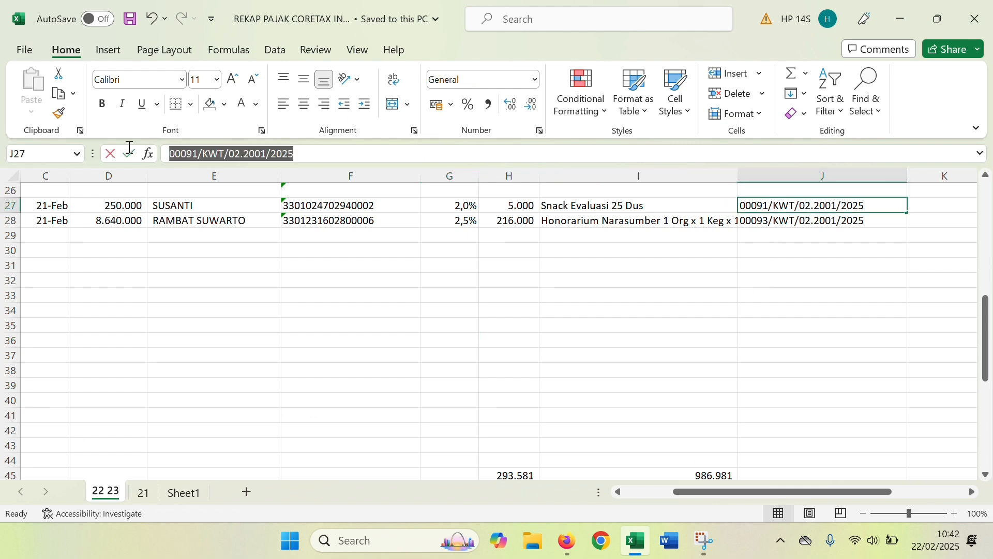
left_click(448, 340)
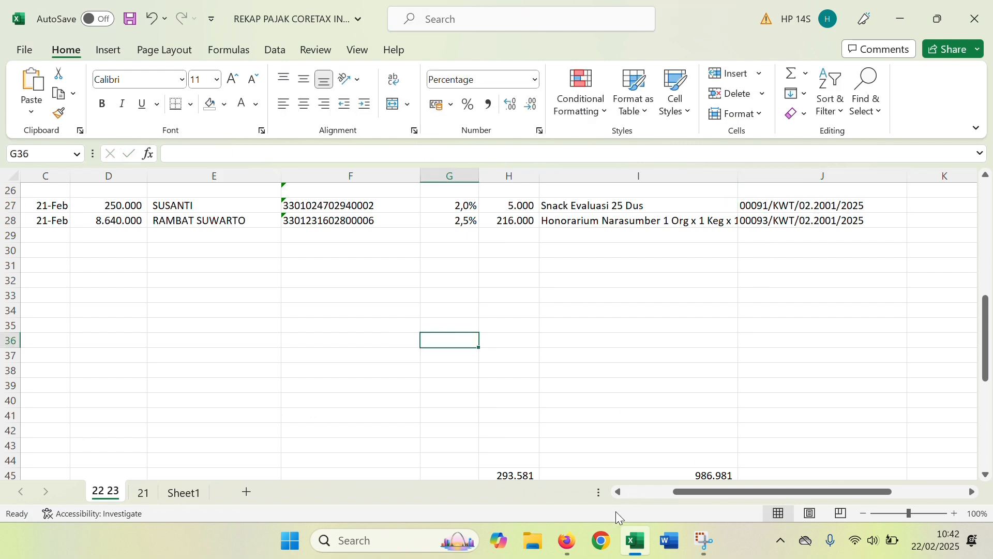
left_click(568, 541)
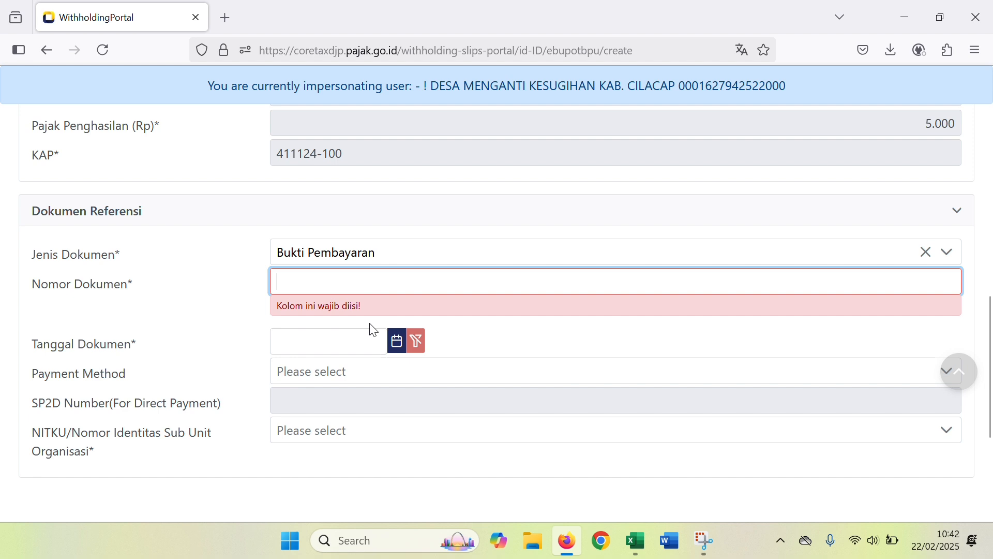
Paste 00091/KWT/02.2001/2025 into the document number field
left_click(337, 278)
key("ctrl+v")
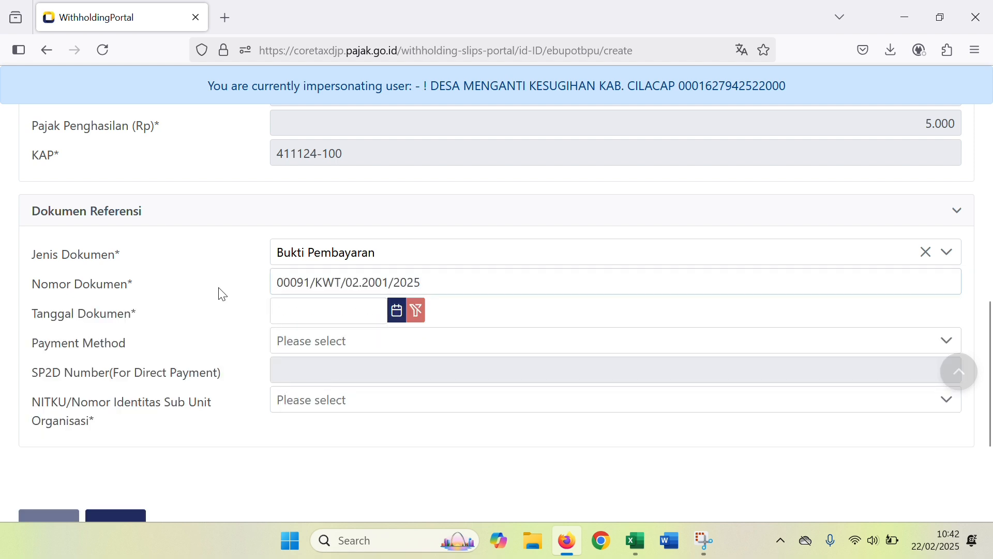
left_click(641, 541)
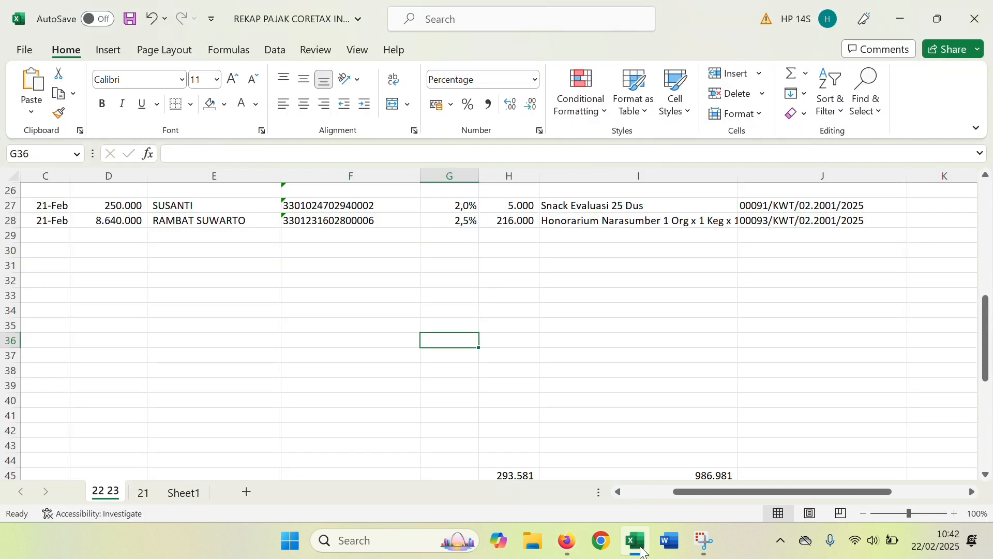
left_click(641, 542)
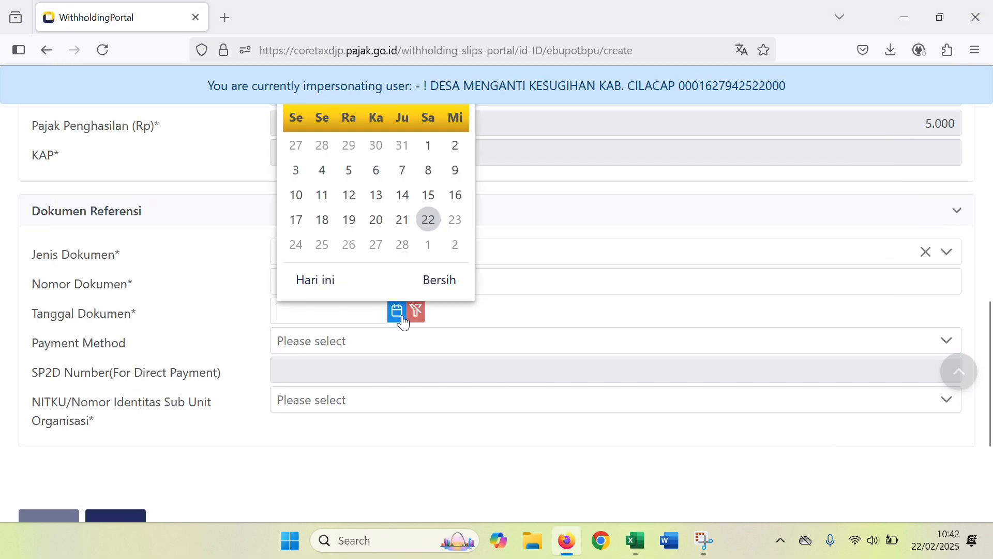
Set document date 21-02-2025 and payment method Mekanisme Uang Persediaan
left_click(403, 220)
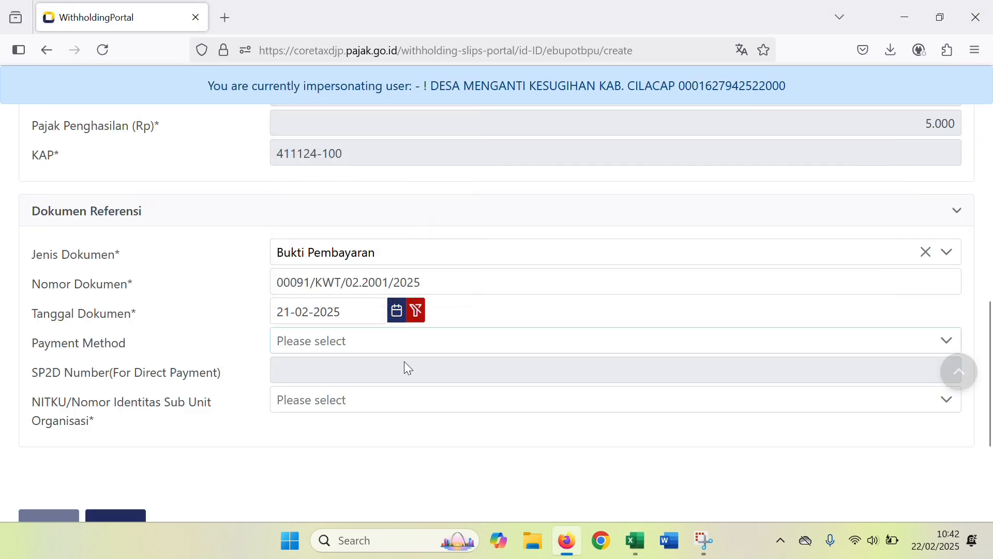
left_click(344, 346)
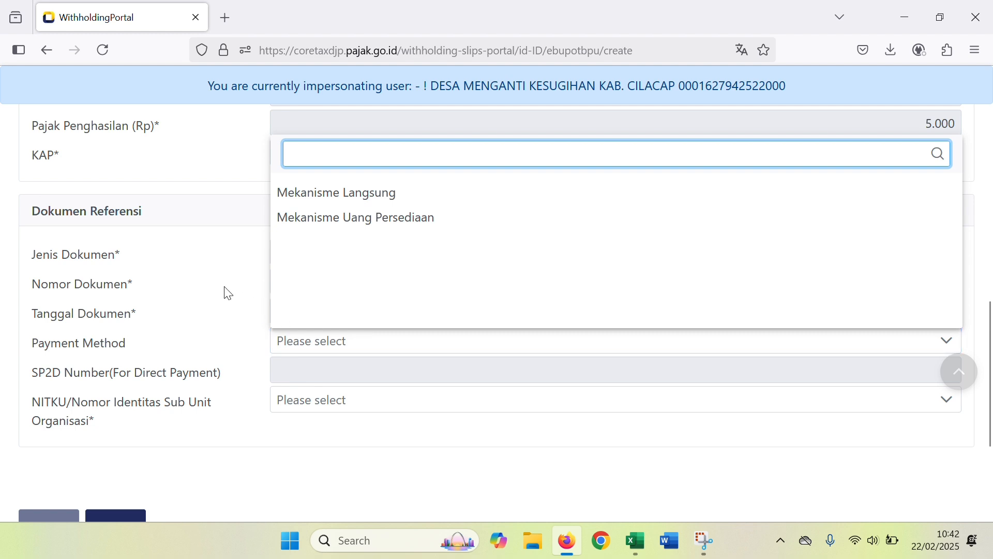
scroll(226, 288, "down", 3)
scroll(238, 284, "up", 3)
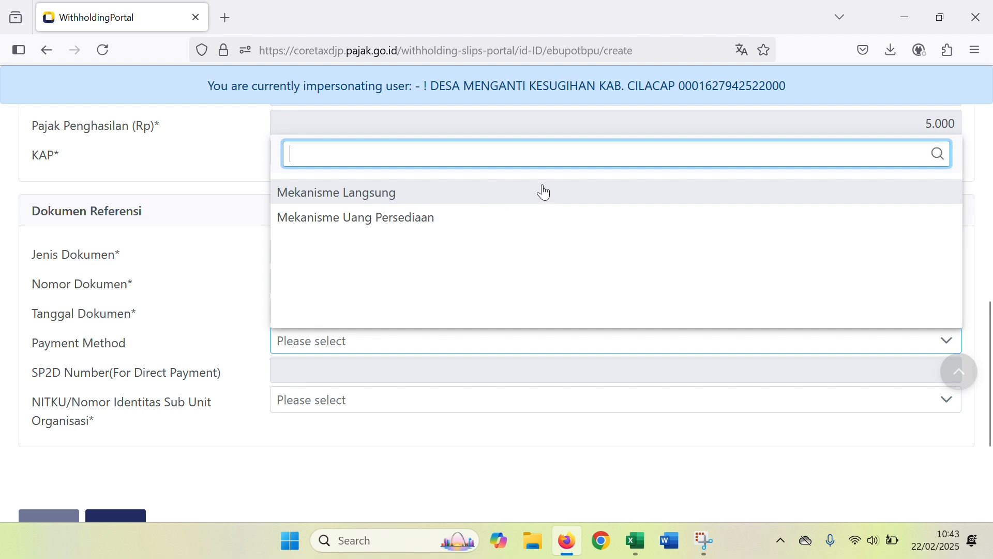
left_click(377, 233)
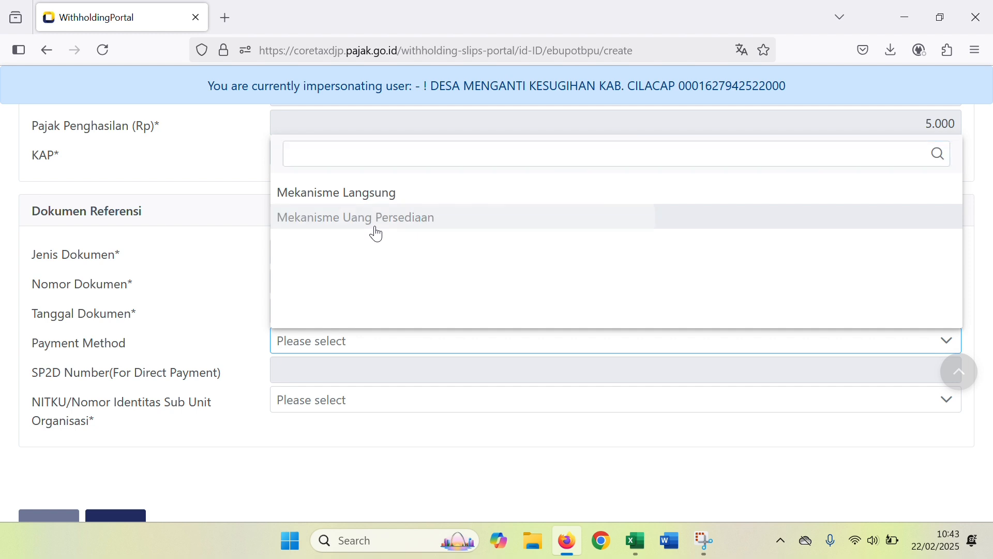
Select the village's own organisation sub-unit NITKU
scroll(401, 243, "down", 2)
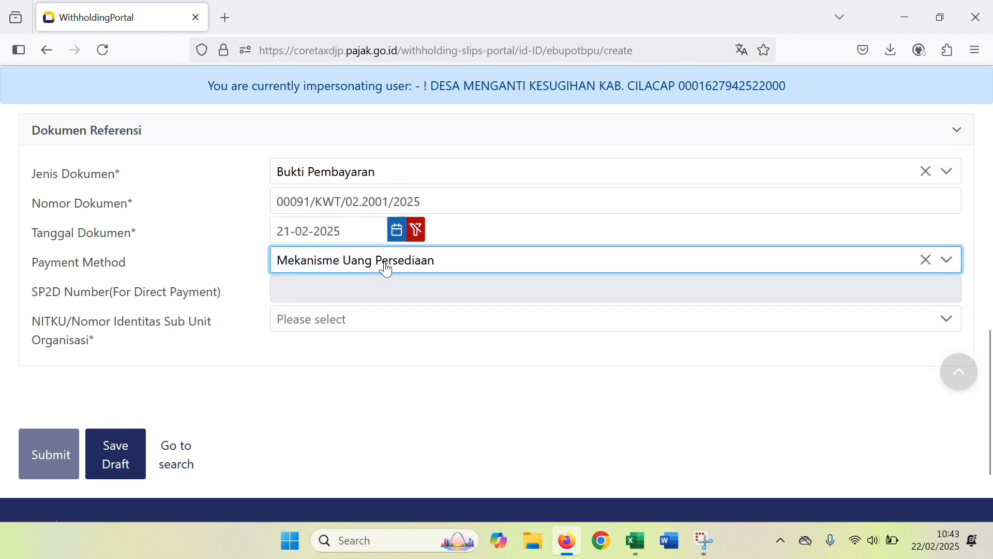
left_click(338, 330)
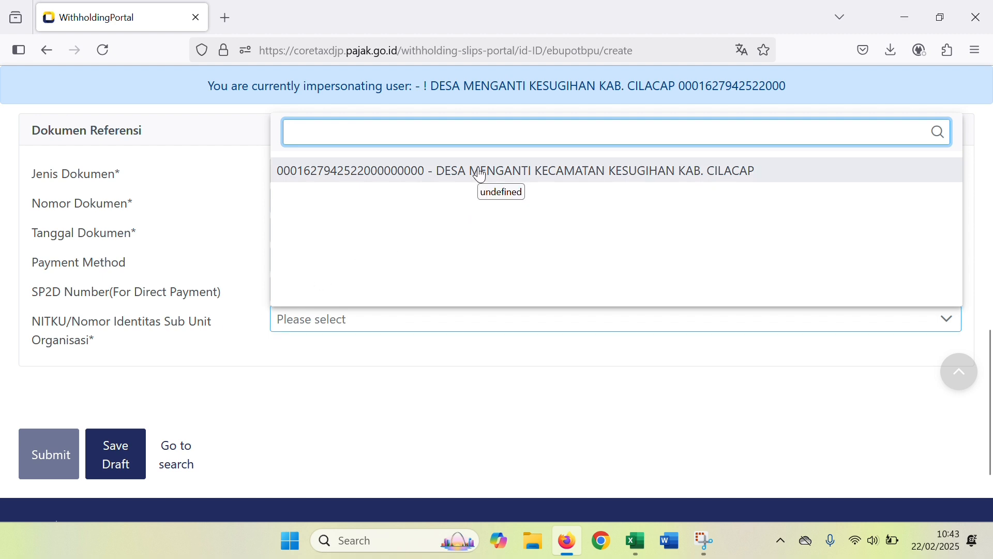
left_click(530, 176)
scroll(383, 324, "down", 2)
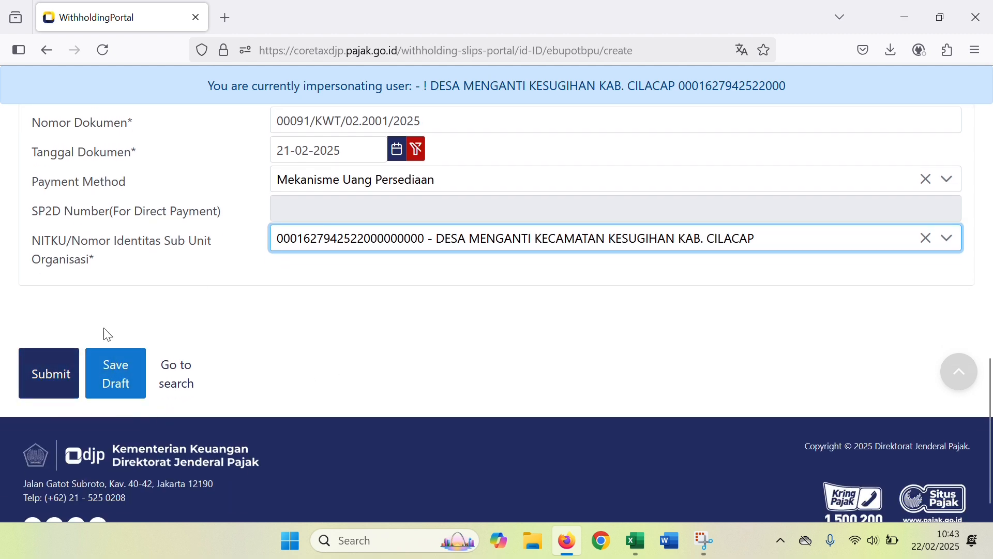
scroll(384, 335, "up", 12)
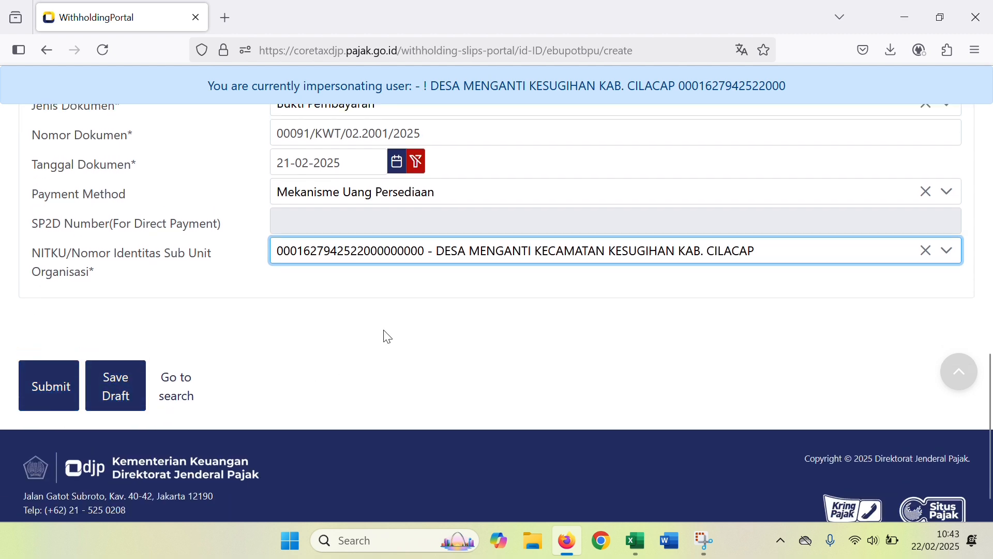
scroll(480, 324, "up", 2)
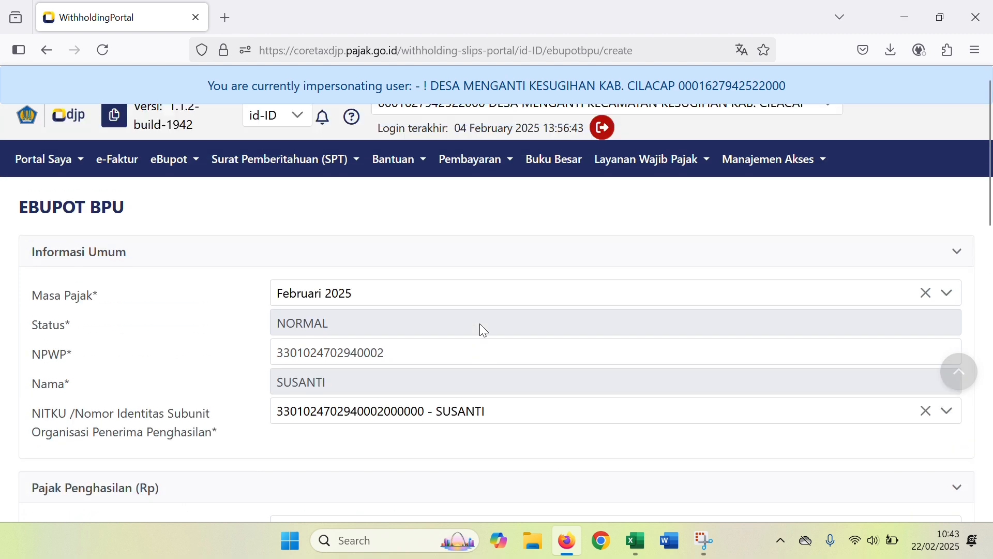
scroll(379, 304, "down", 1)
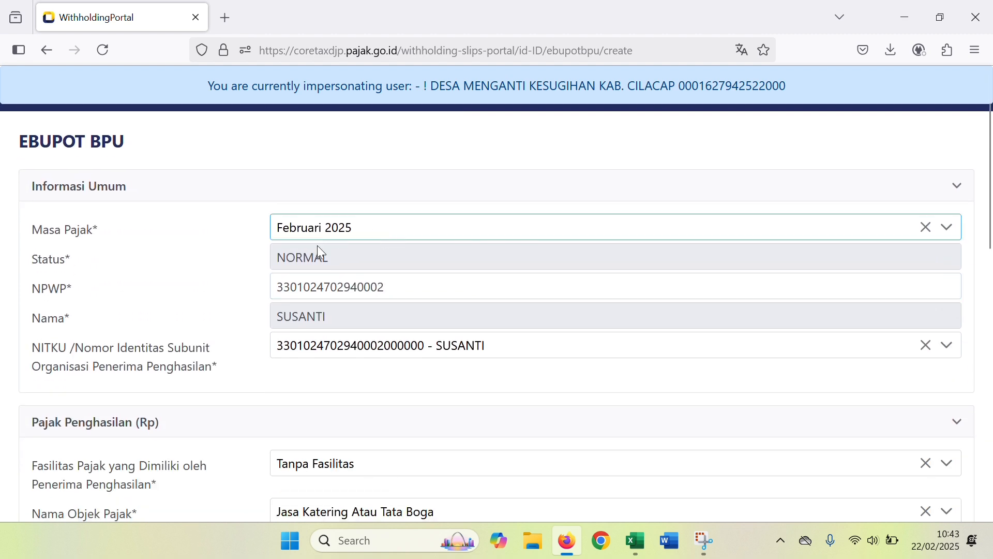
scroll(317, 284, "down", 1)
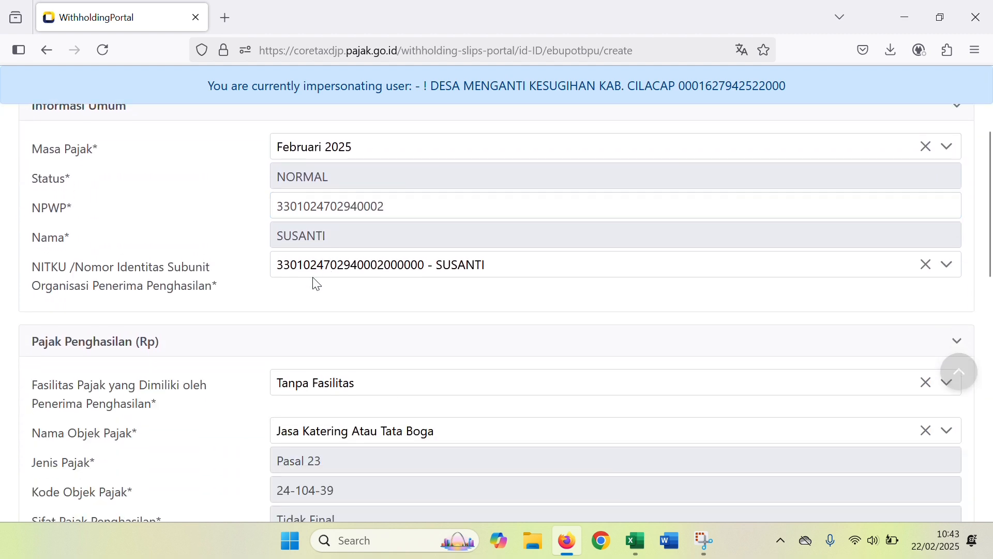
scroll(409, 284, "down", 2)
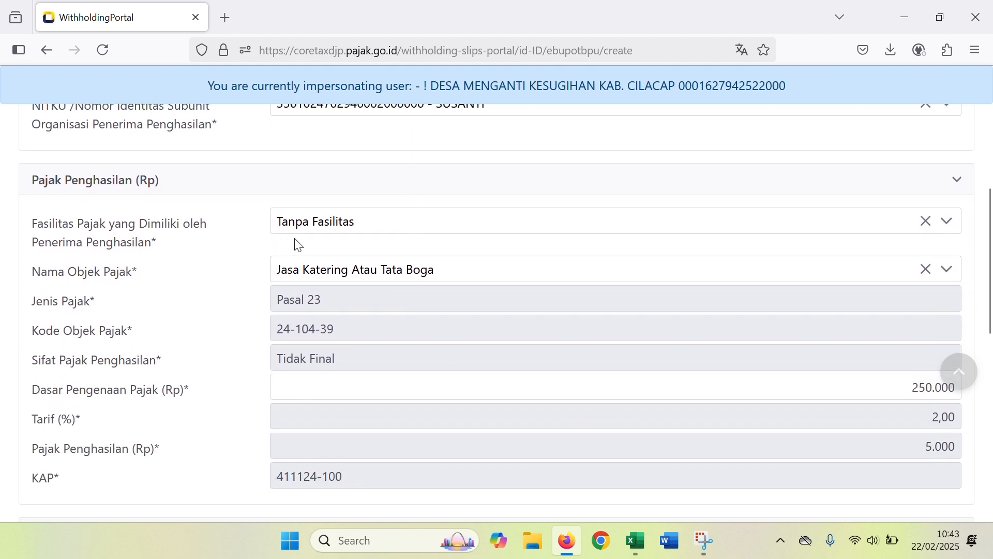
scroll(318, 256, "down", 1)
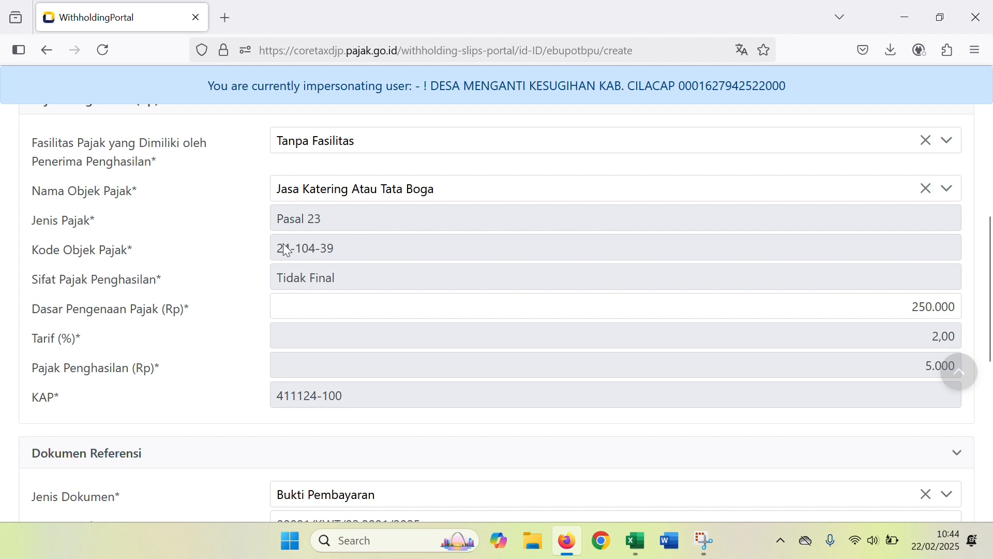
scroll(282, 248, "down", 1)
left_click(341, 225)
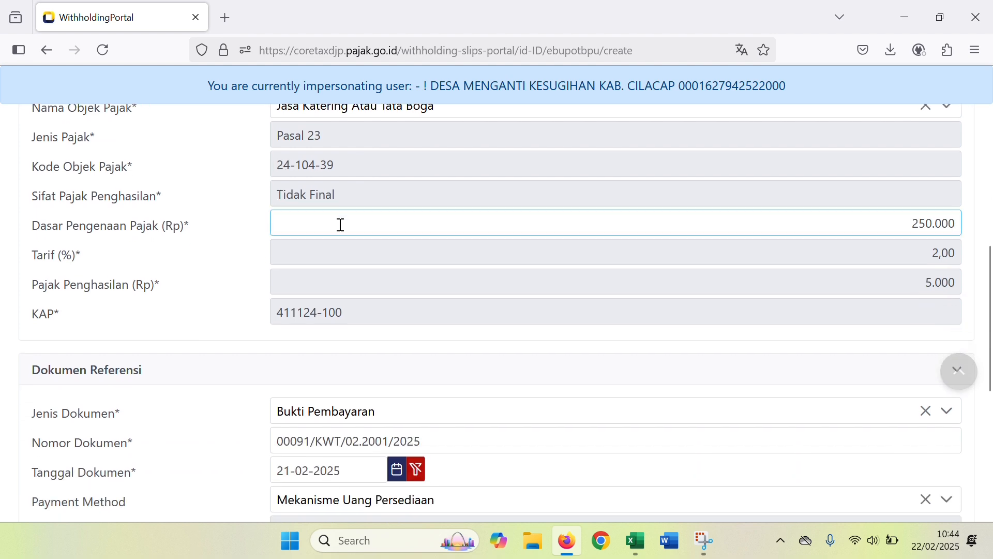
scroll(341, 225, "down", 1)
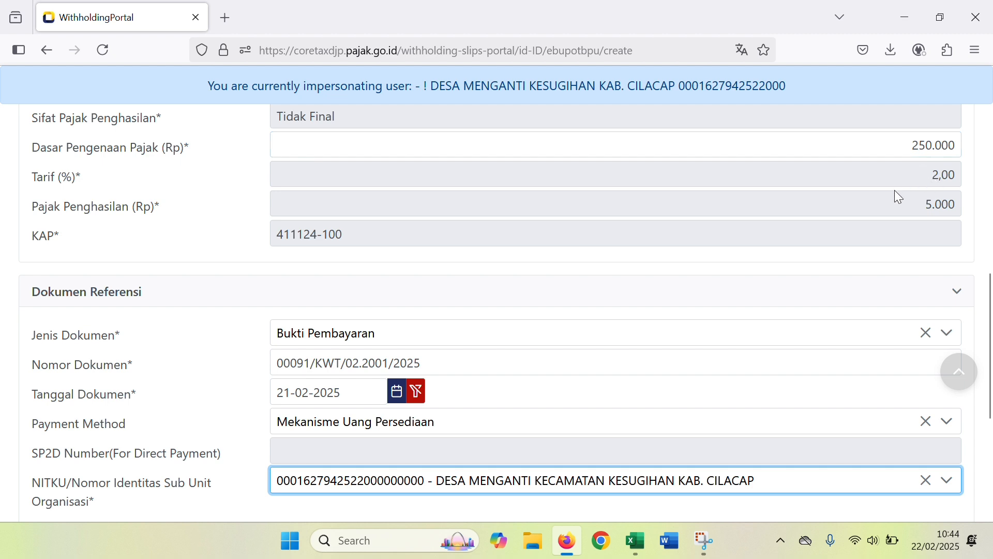
scroll(849, 217, "down", 1)
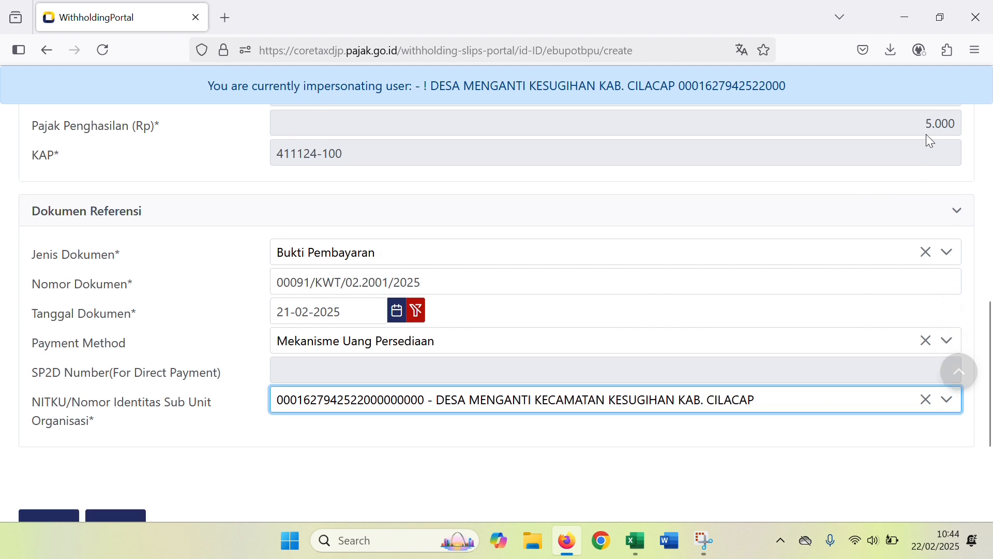
scroll(836, 219, "up", 1)
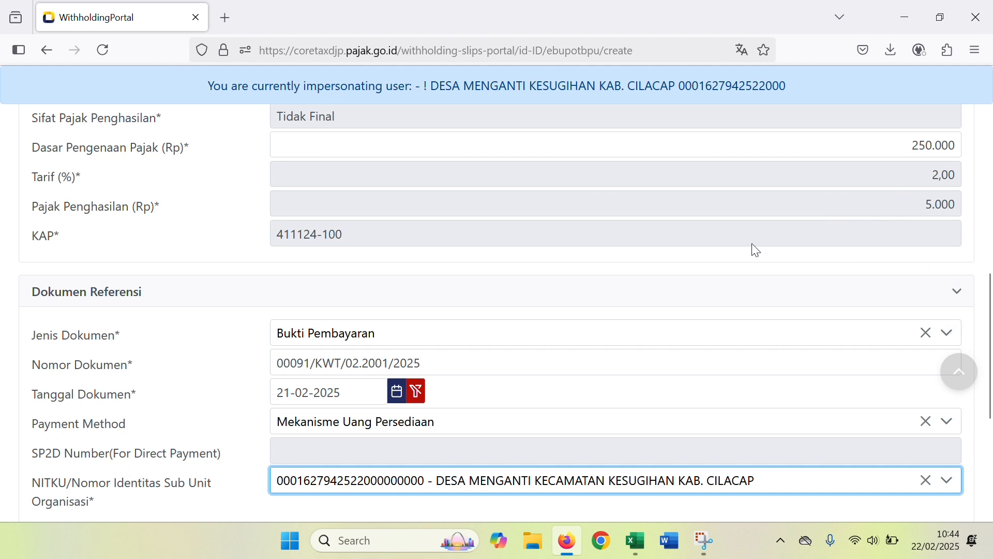
scroll(756, 250, "down", 2)
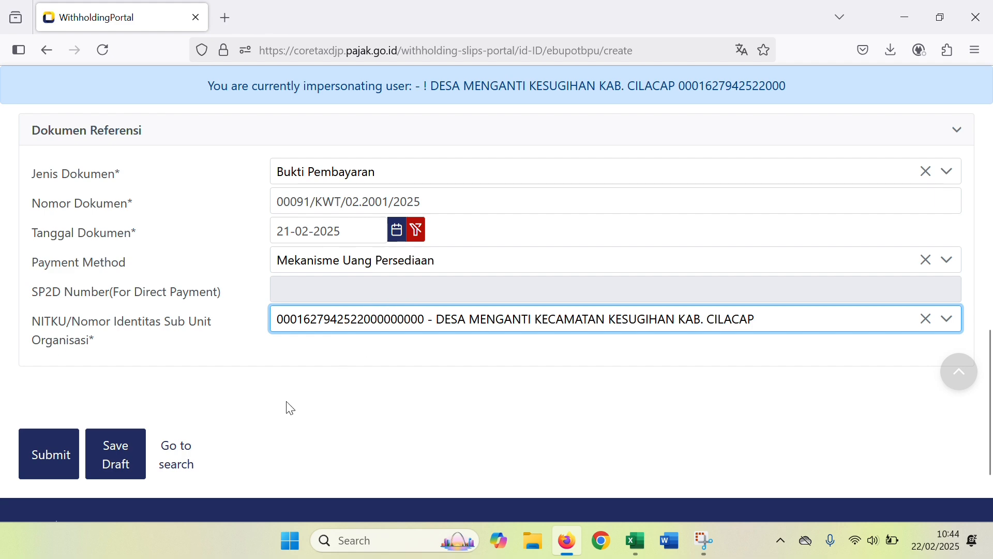
left_click(58, 472)
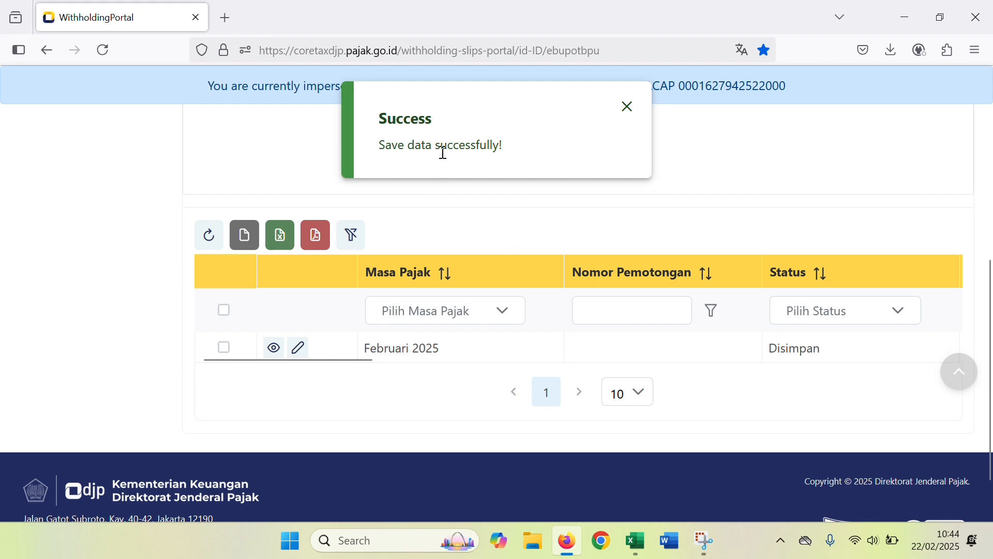
scroll(489, 193, "down", 1)
scroll(518, 207, "up", 6)
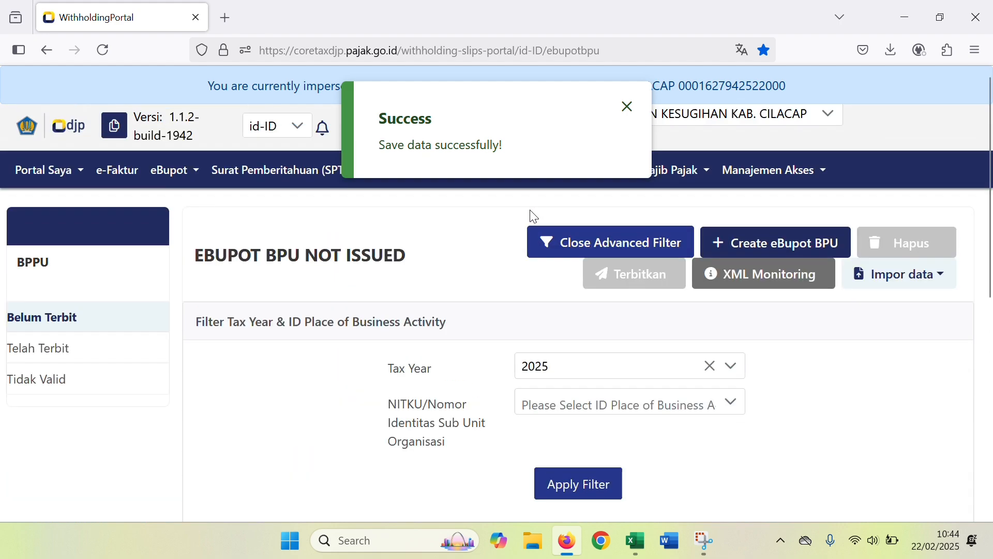
scroll(504, 220, "down", 4)
scroll(441, 262, "down", 2)
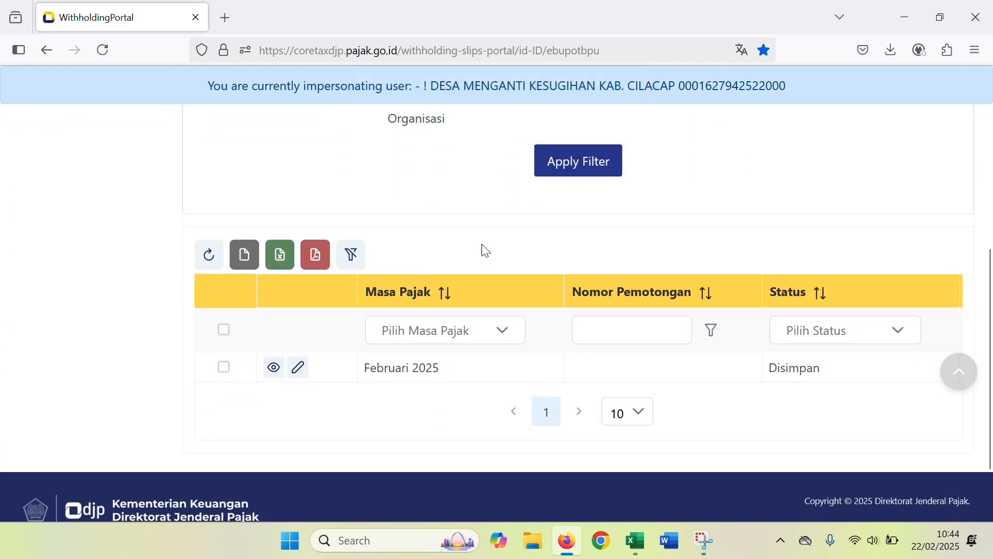
left_click(275, 369)
scroll(508, 268, "up", 5)
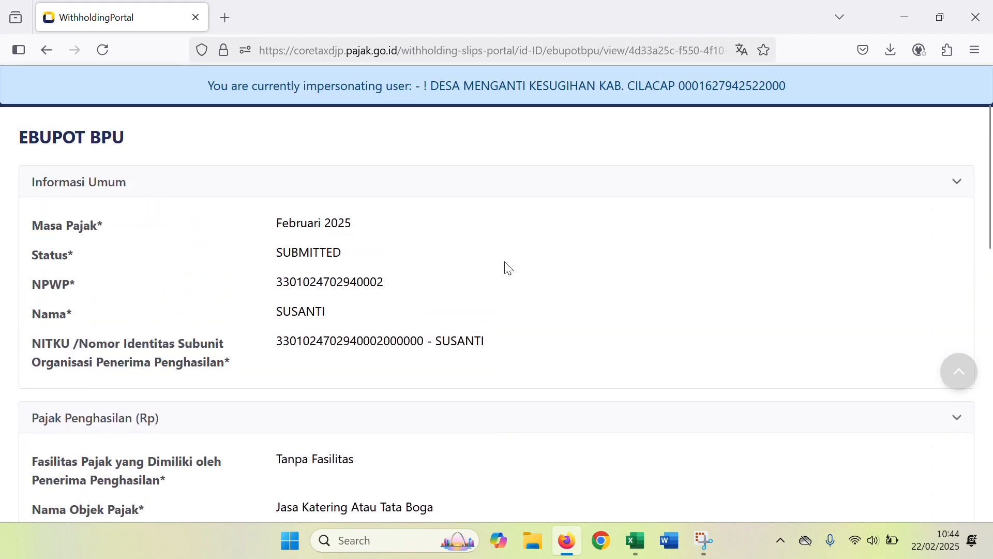
scroll(494, 270, "up", 2)
scroll(330, 286, "down", 2)
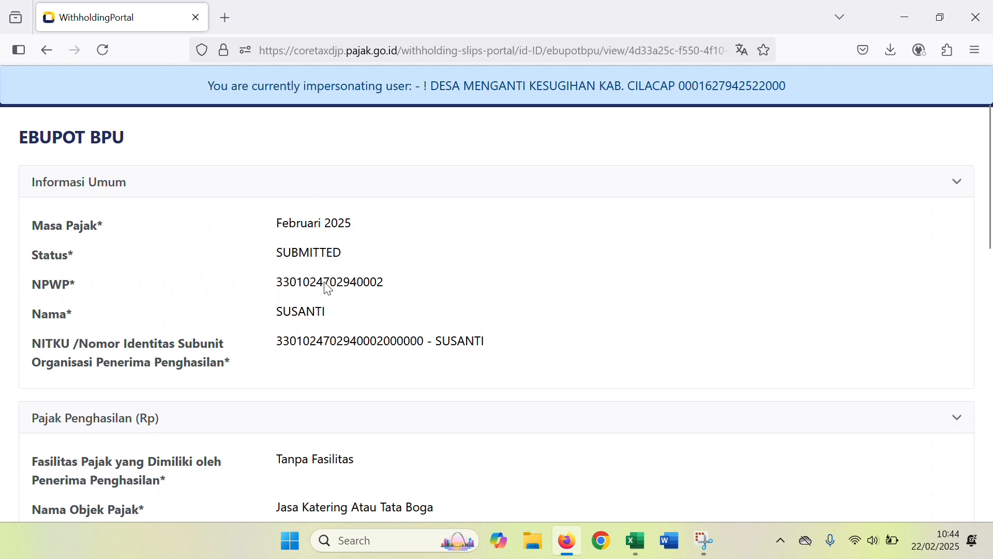
scroll(322, 297, "down", 5)
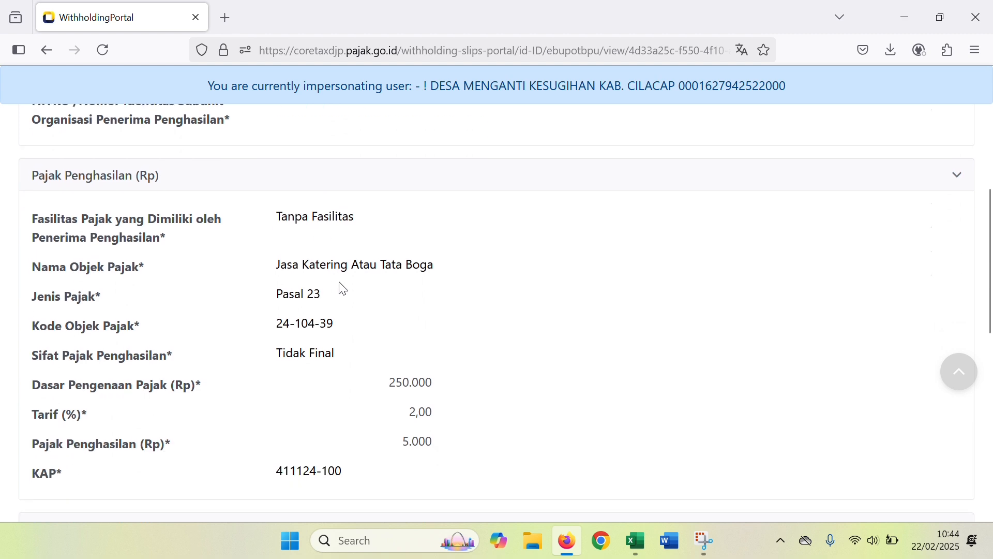
scroll(342, 287, "down", 6)
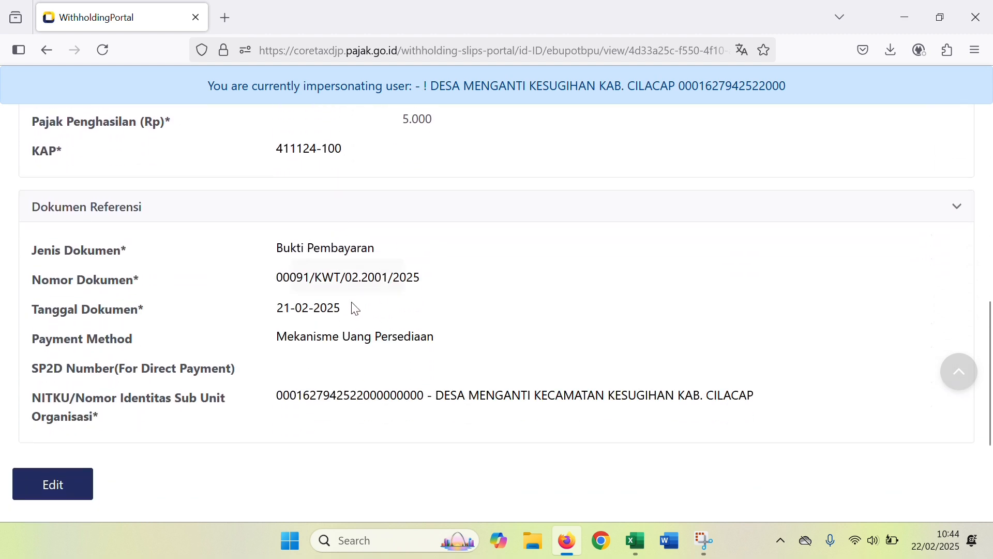
scroll(417, 346, "down", 2)
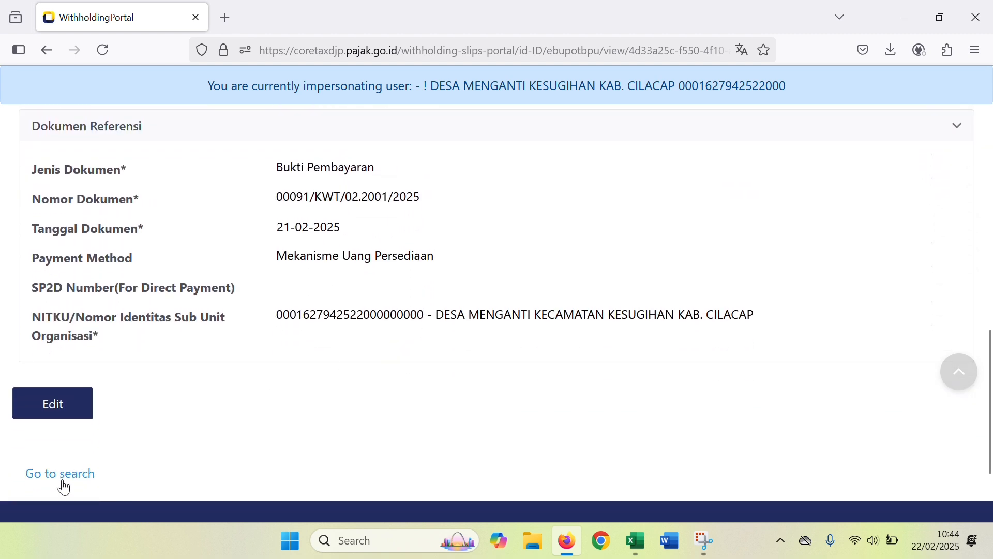
Return to the Not Issued list and tick the Februari 2025 draft slip
left_click(64, 487)
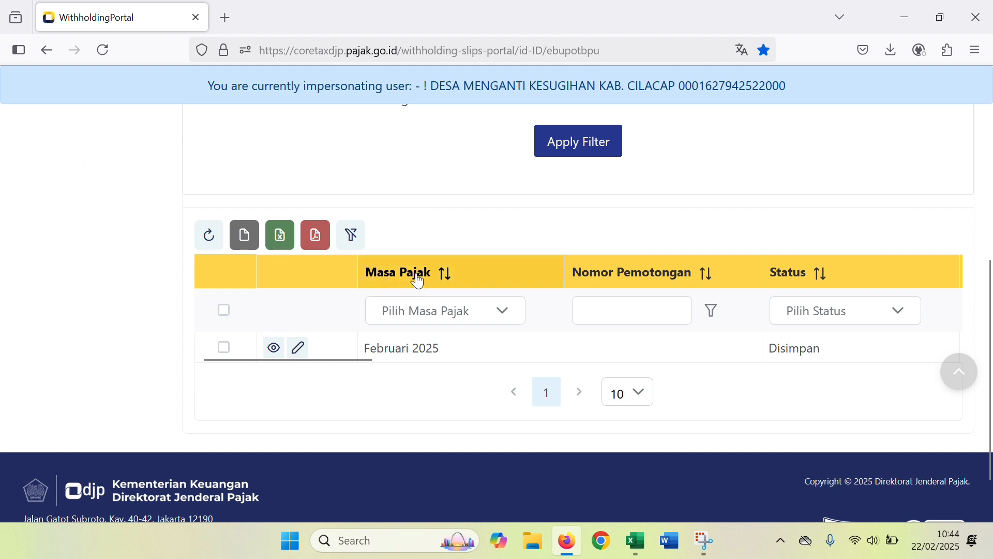
scroll(462, 265, "up", 3)
scroll(462, 265, "up", 2)
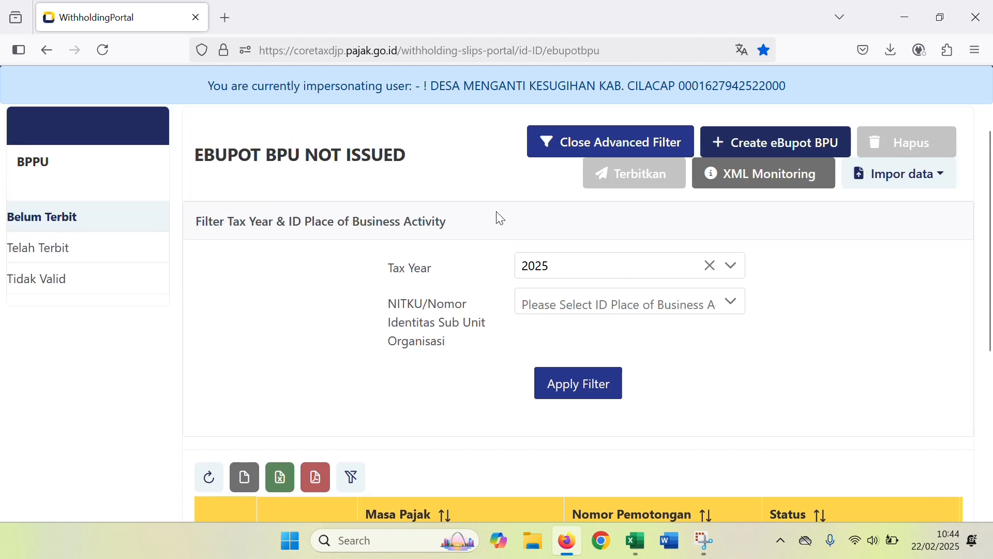
scroll(388, 250, "down", 4)
scroll(382, 262, "up", 4)
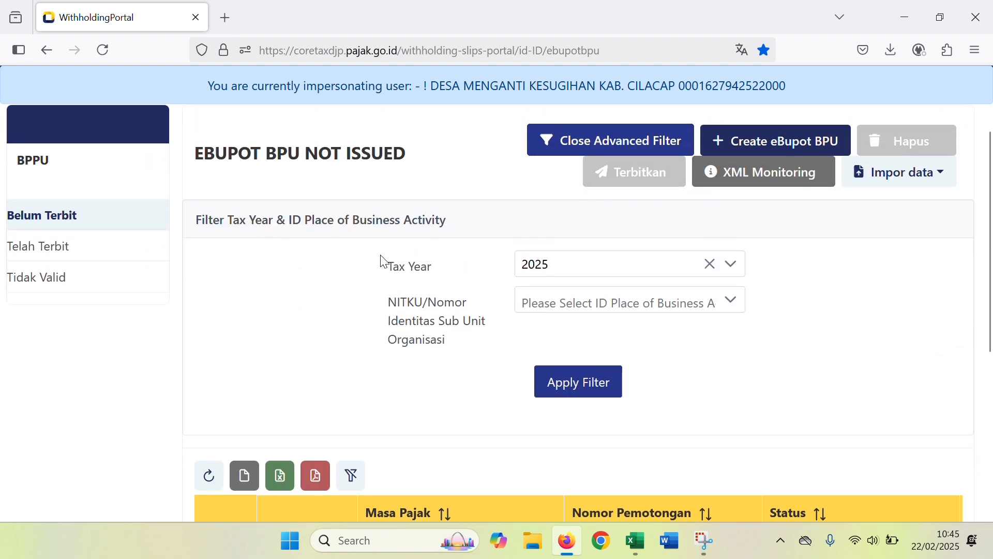
scroll(384, 262, "down", 4)
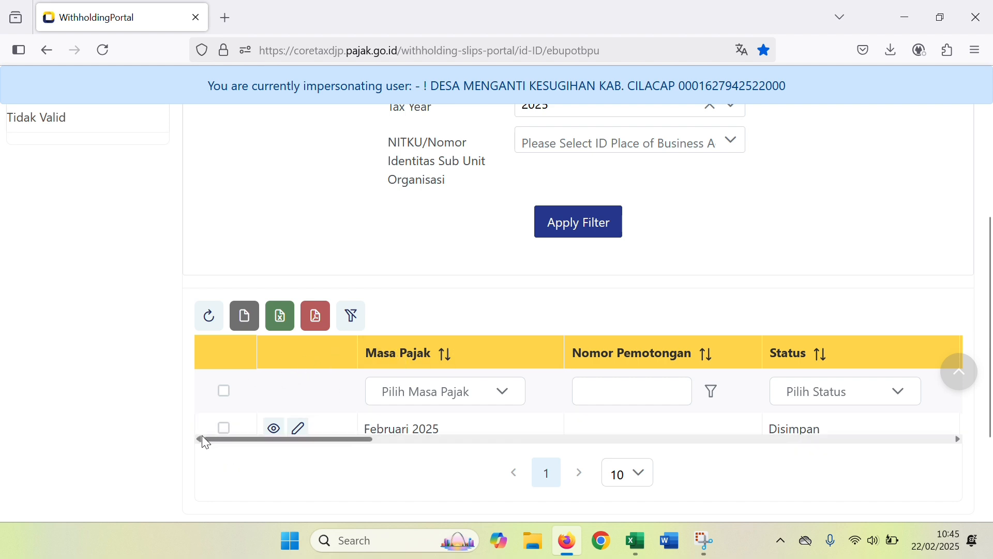
left_click(226, 433)
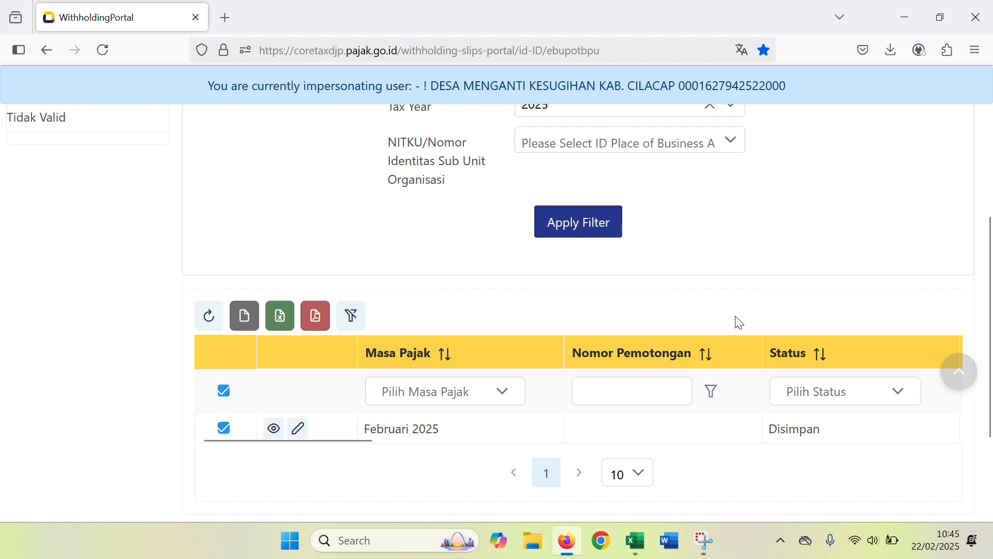
scroll(776, 316, "up", 5)
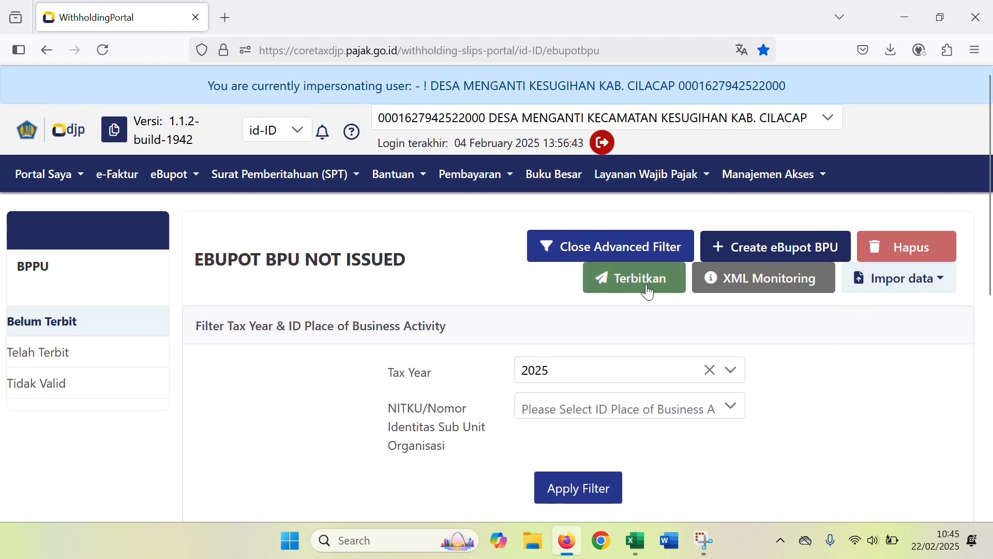
Issue the Februari 2025 slip, signing with Kode Otorisasi DJP and the account passphrase
left_click(631, 286)
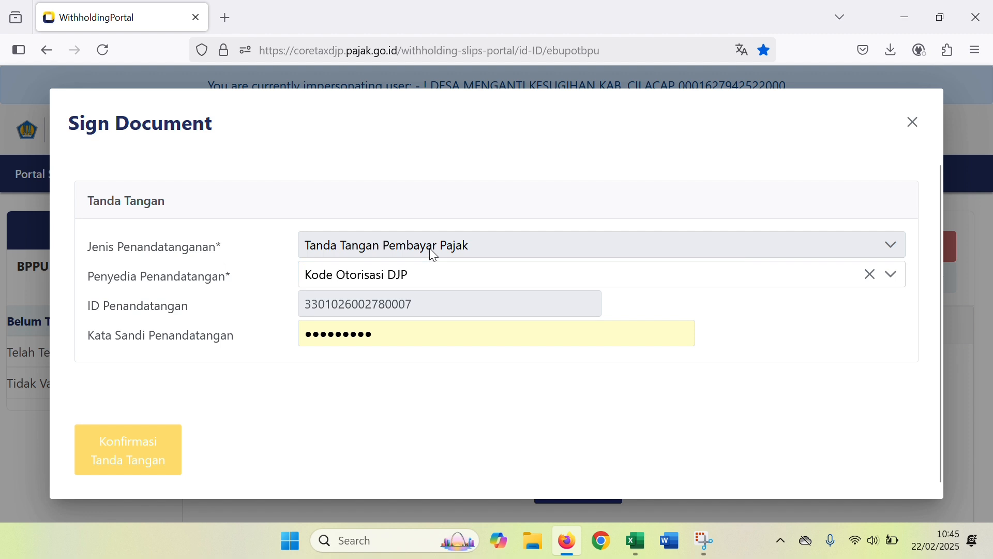
left_click(398, 285)
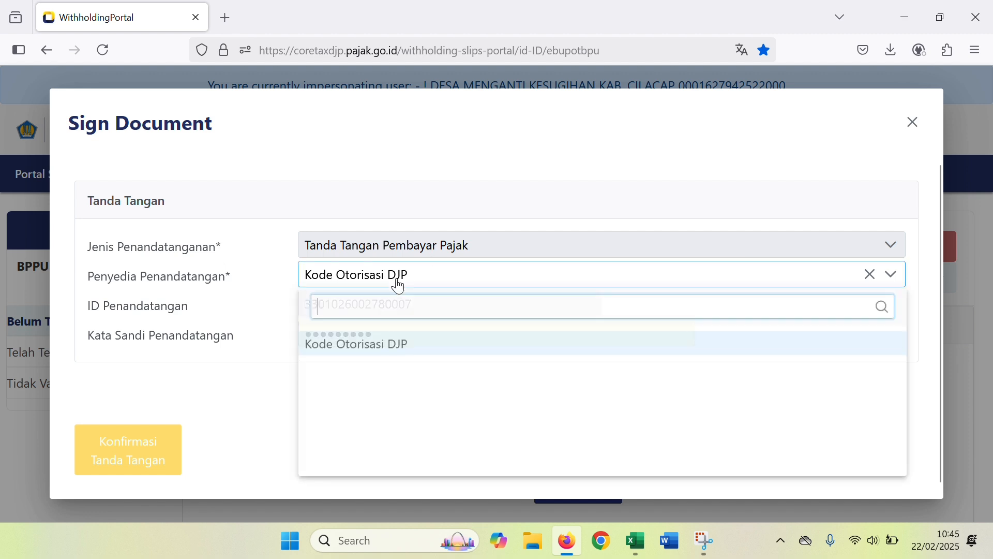
left_click(383, 345)
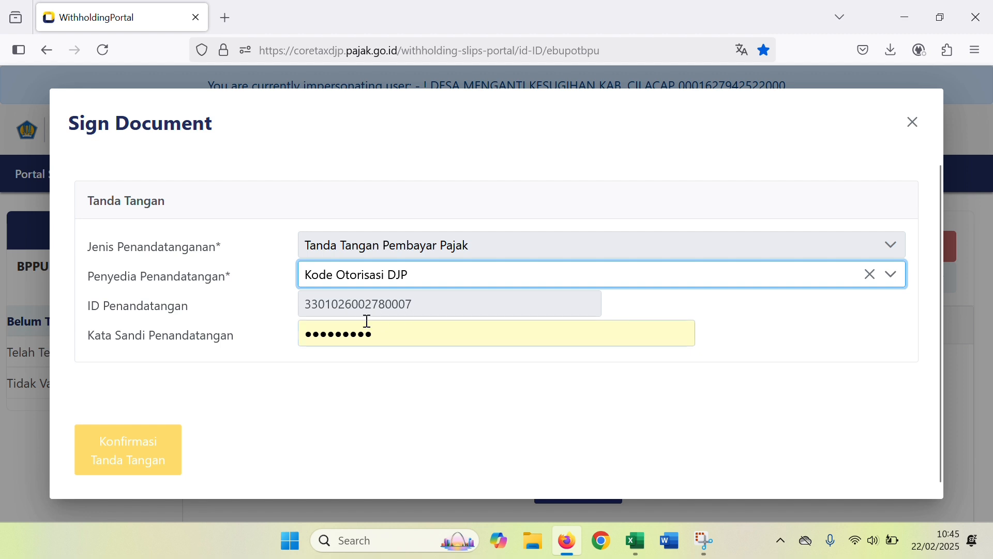
left_click(355, 333)
double_click(355, 333)
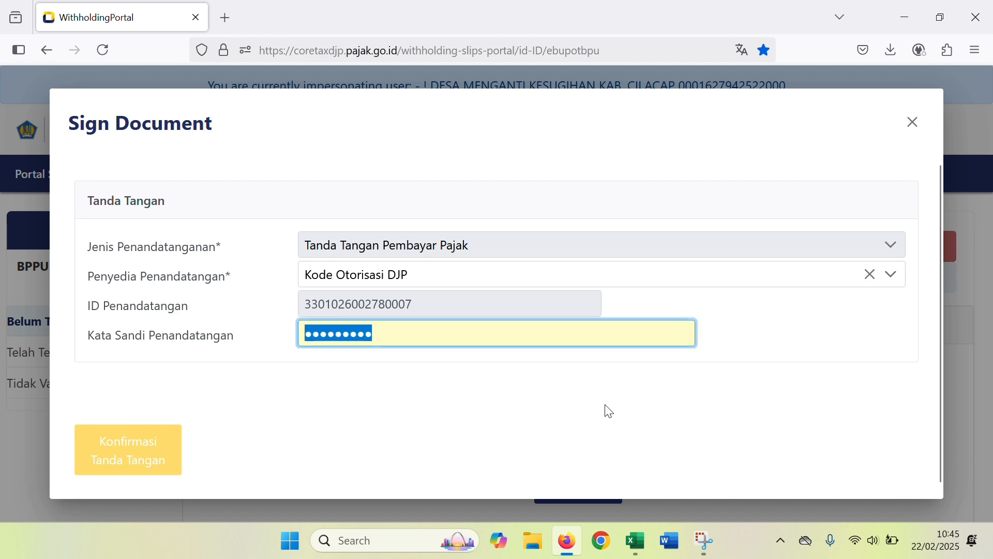
type("•")
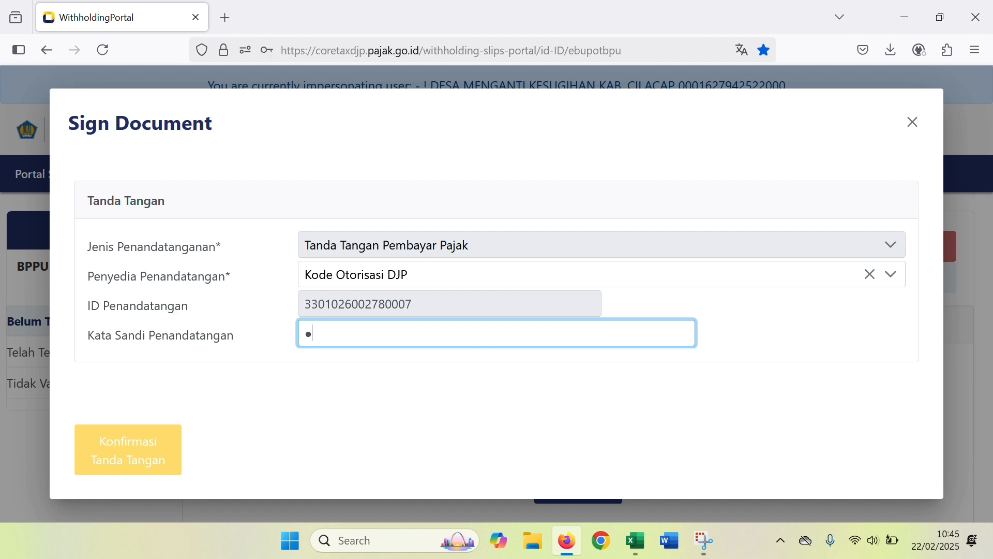
type("••••••")
left_click(268, 408)
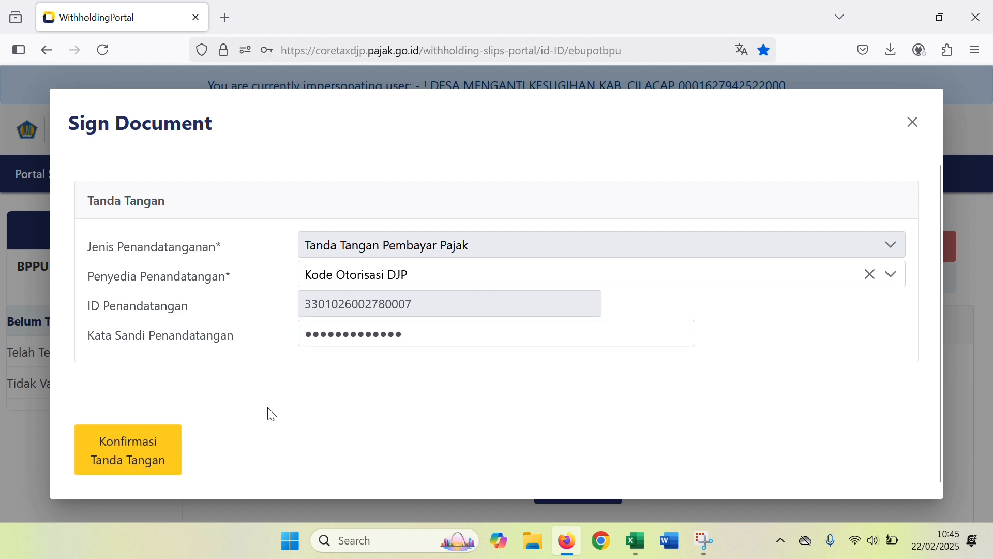
left_click(142, 451)
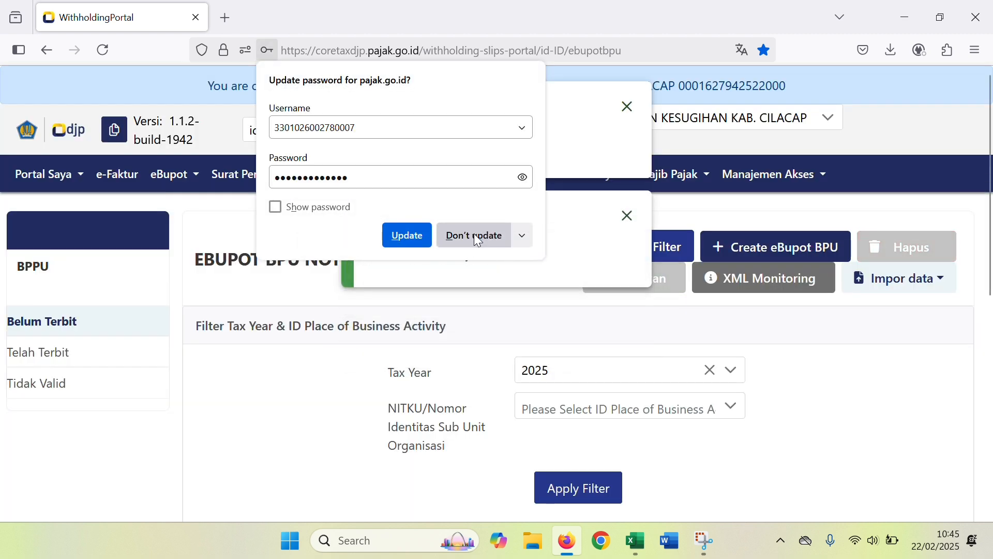
left_click(474, 237)
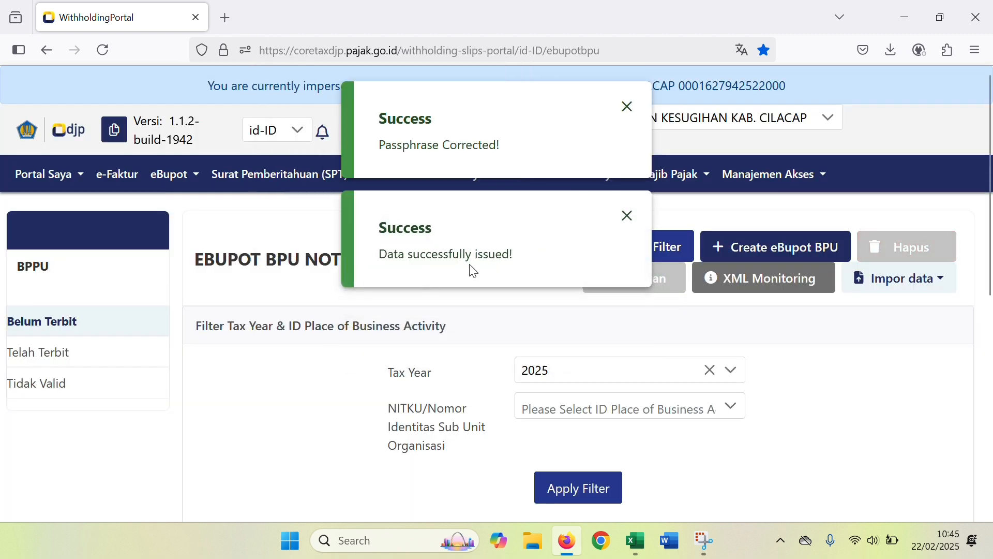
Switch to the Telah Terbit issued slips list
scroll(130, 320, "down", 2)
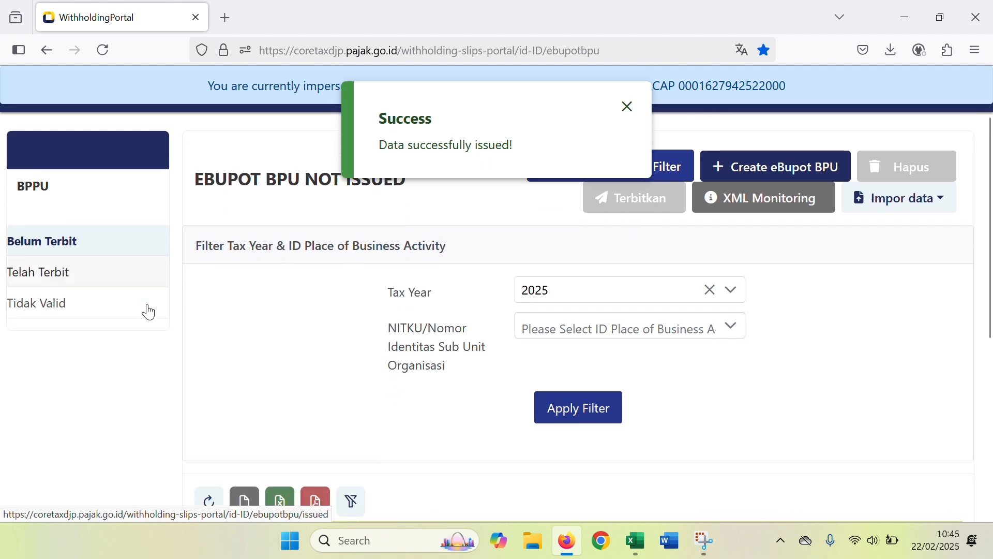
left_click(48, 285)
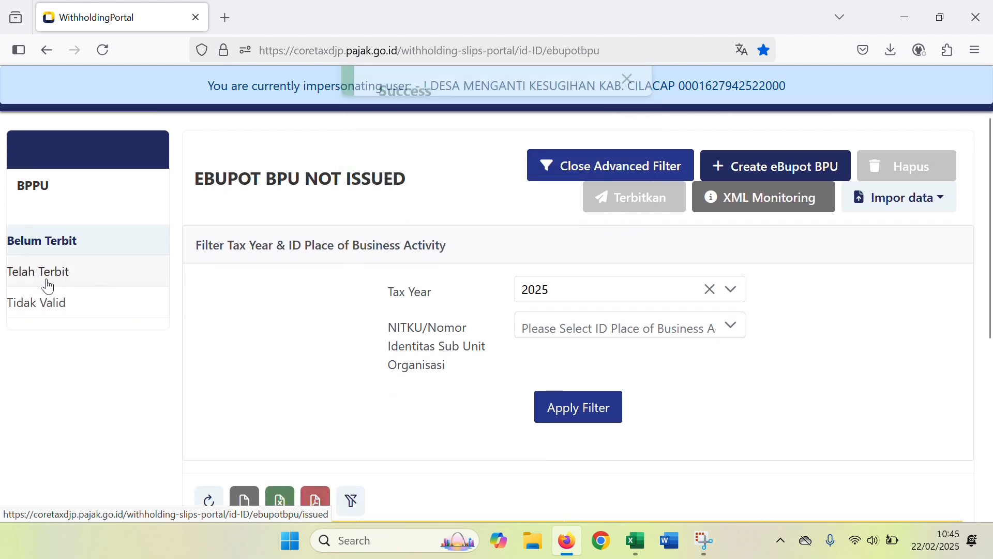
scroll(293, 303, "down", 5)
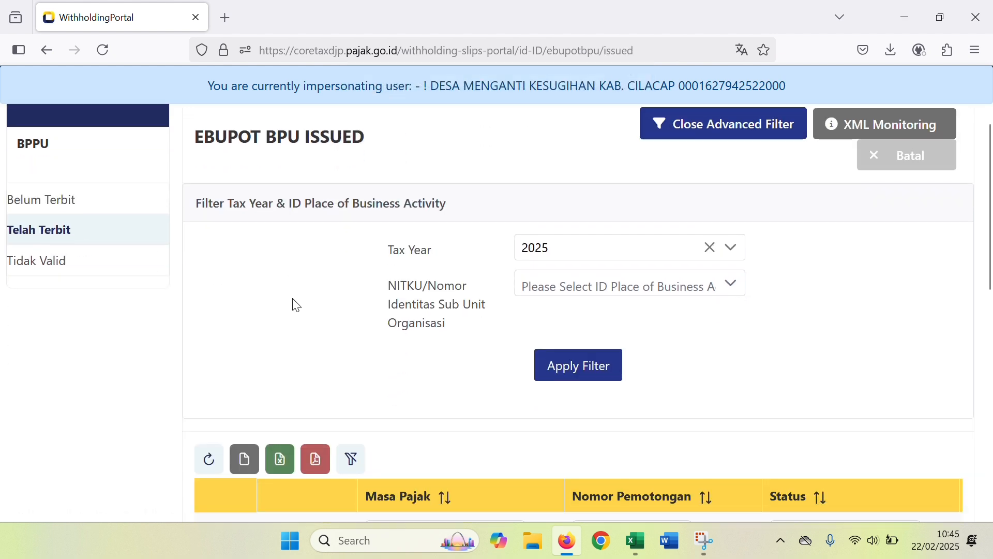
scroll(394, 300, "down", 1)
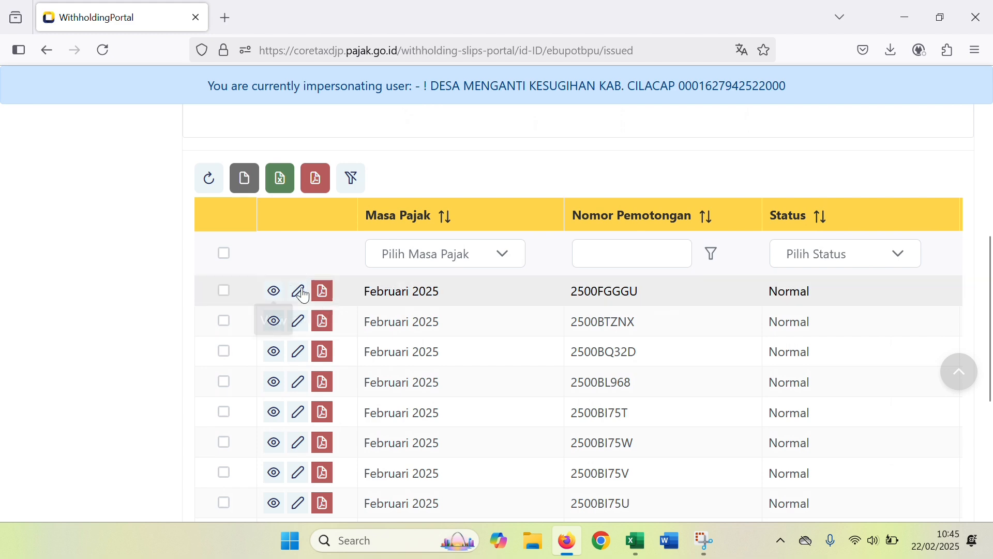
Review slip 2500FGGGU's details, then return to the issued slips list
left_click(273, 291)
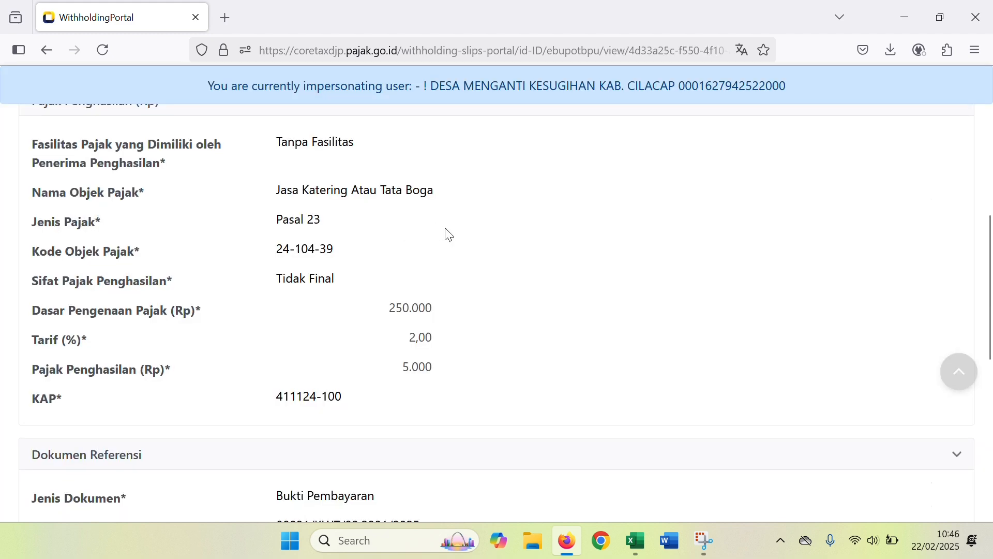
scroll(446, 233, "up", 10)
scroll(322, 304, "down", 2)
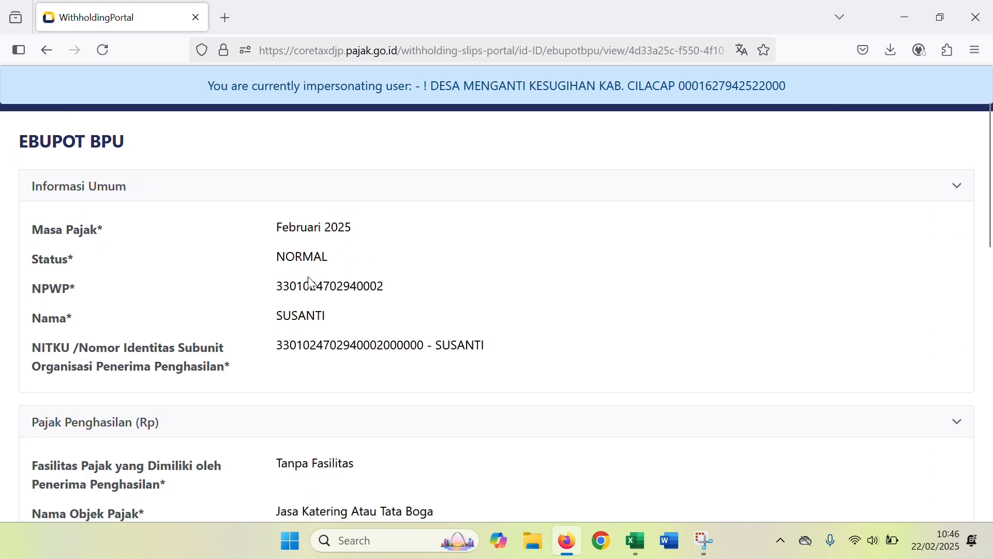
scroll(326, 259, "down", 2)
scroll(394, 247, "down", 2)
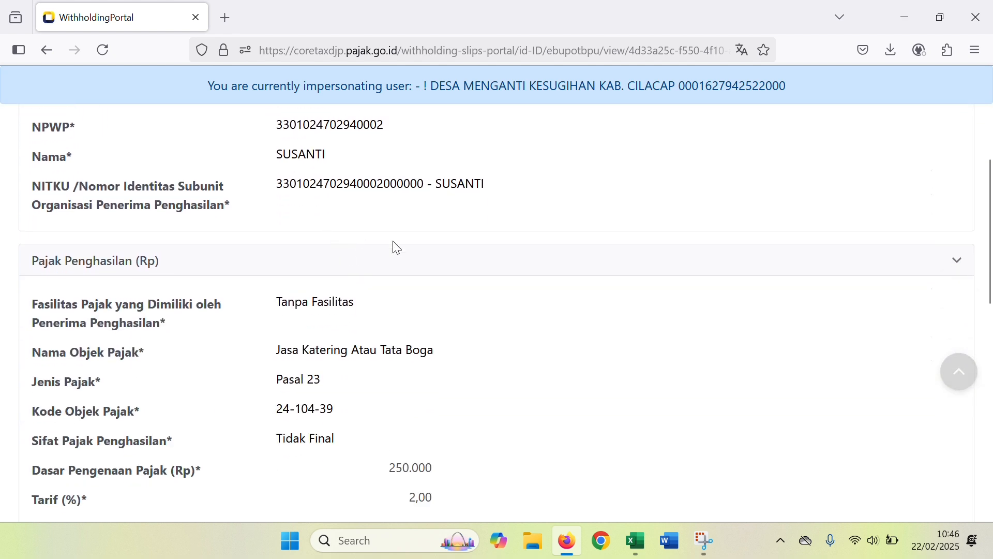
scroll(377, 258, "down", 2)
scroll(305, 279, "down", 5)
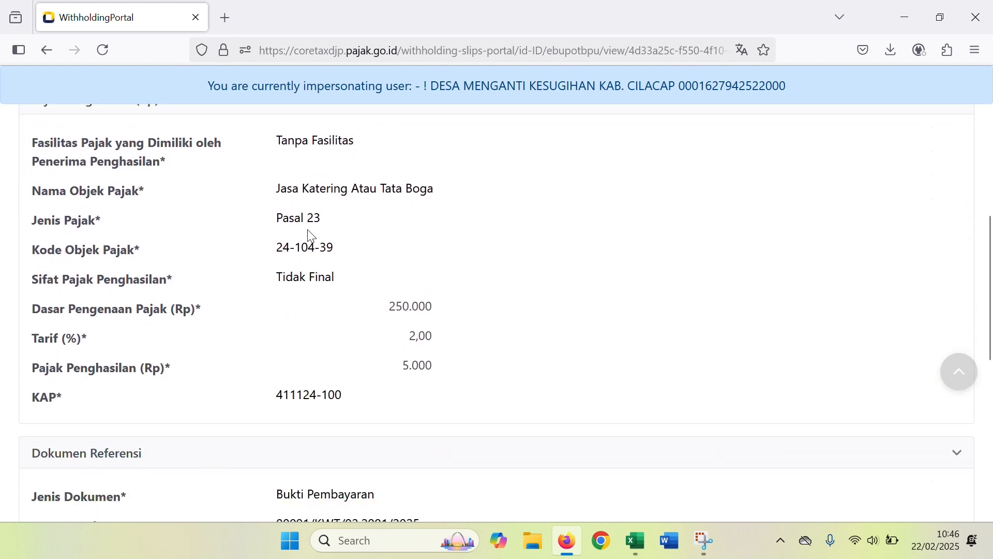
scroll(379, 238, "down", 3)
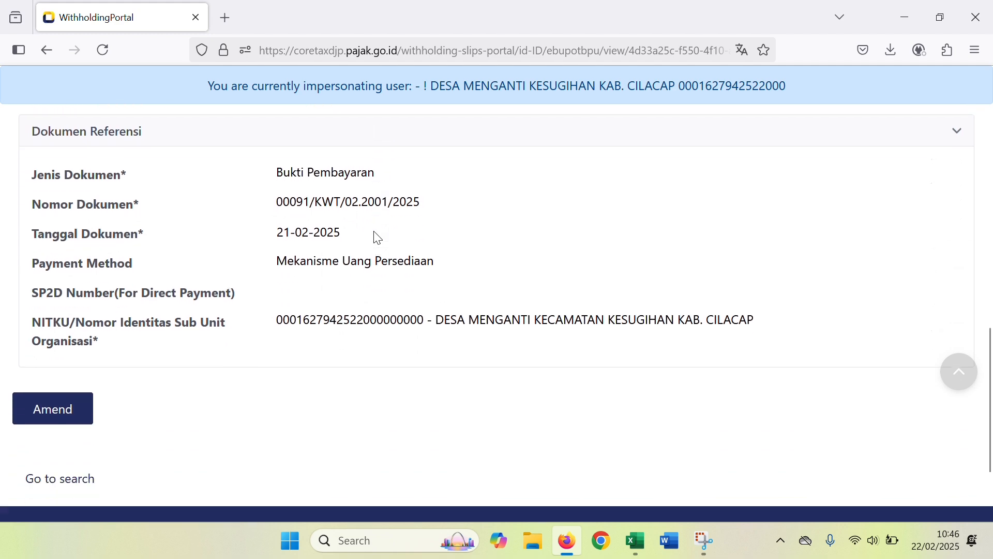
left_click(74, 482)
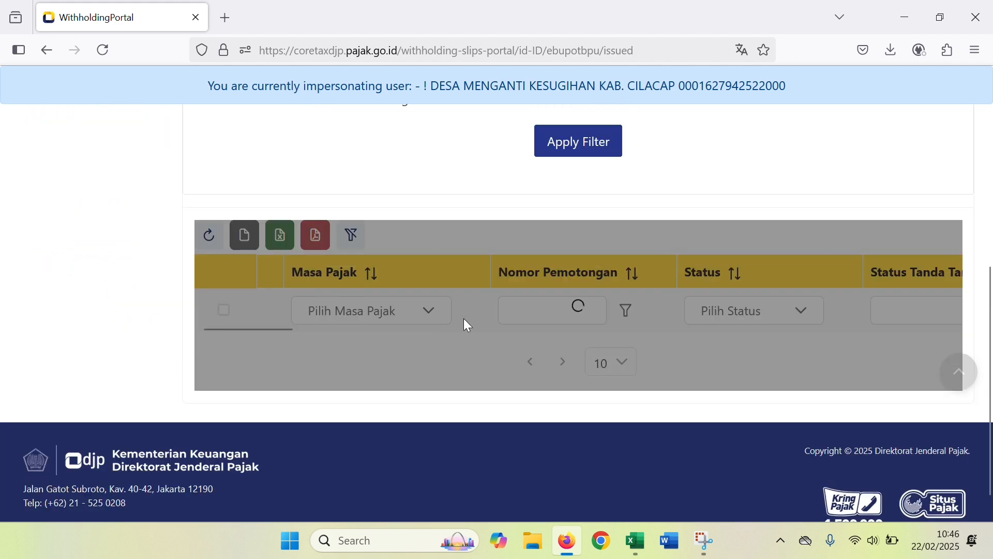
scroll(484, 305, "up", 3)
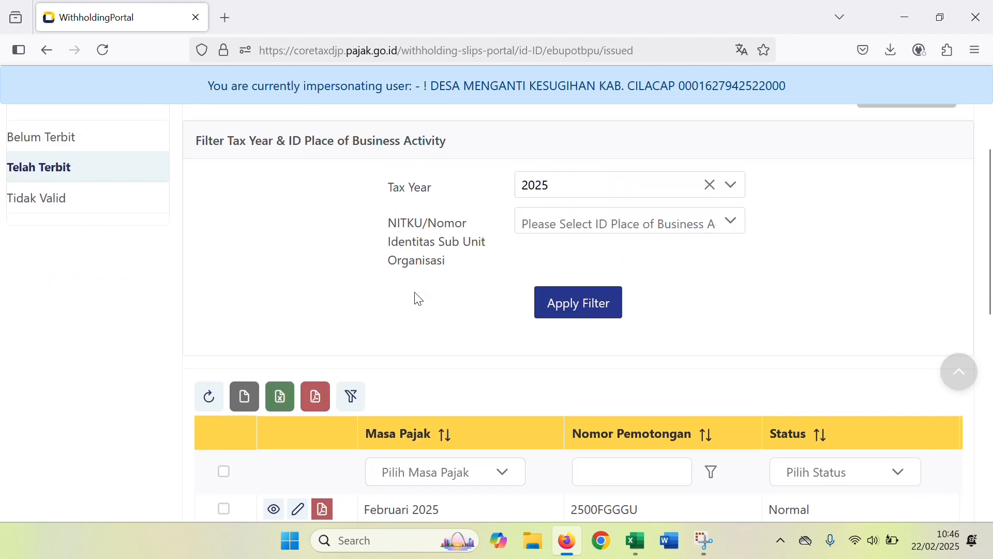
scroll(321, 317, "up", 4)
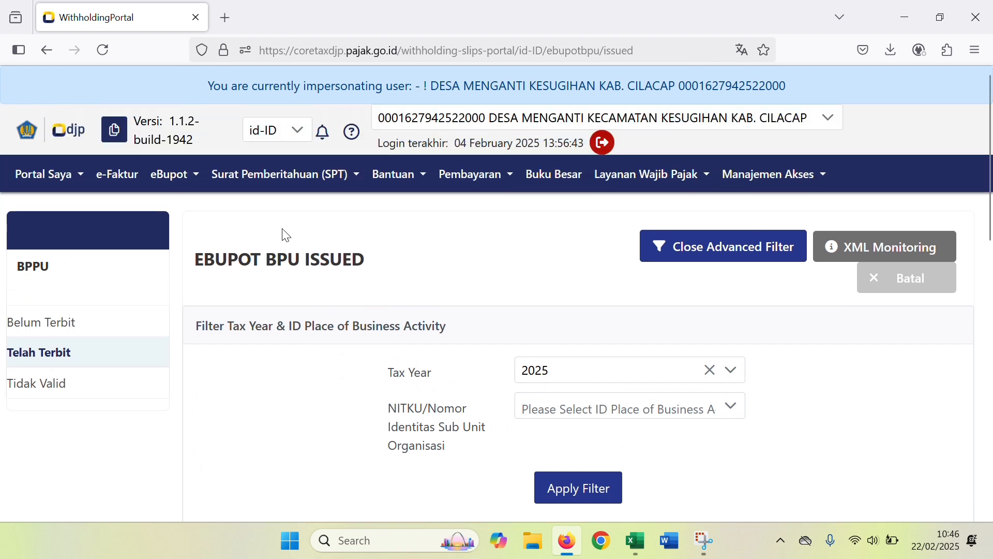
Open Konsep SPT and confirm the SPT Belum Disampaikan page is empty
left_click(266, 186)
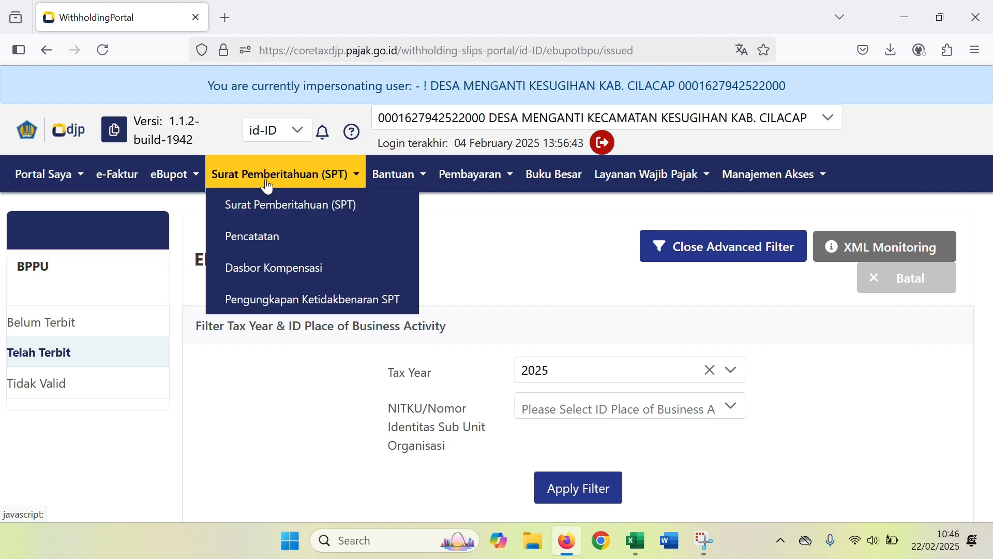
left_click(339, 219)
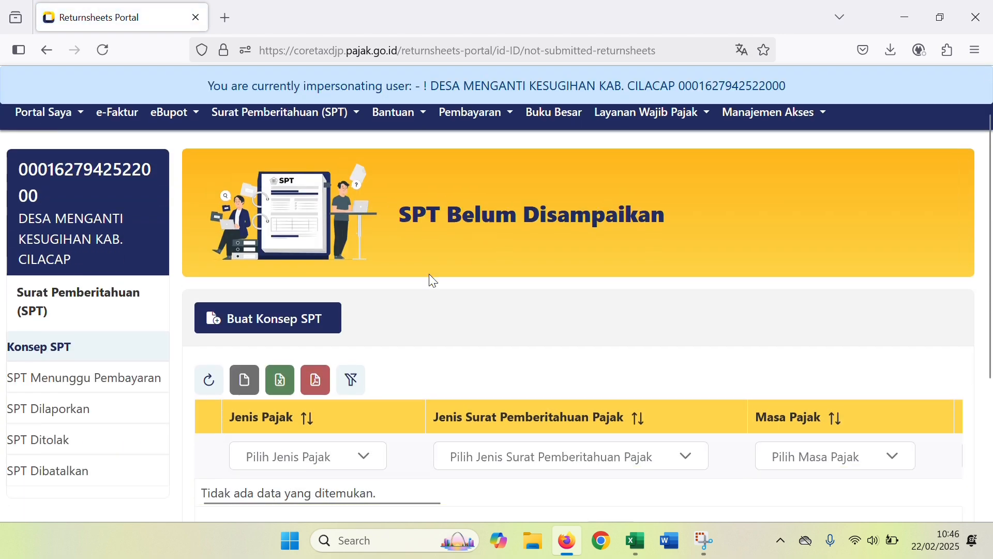
scroll(433, 281, "down", 2)
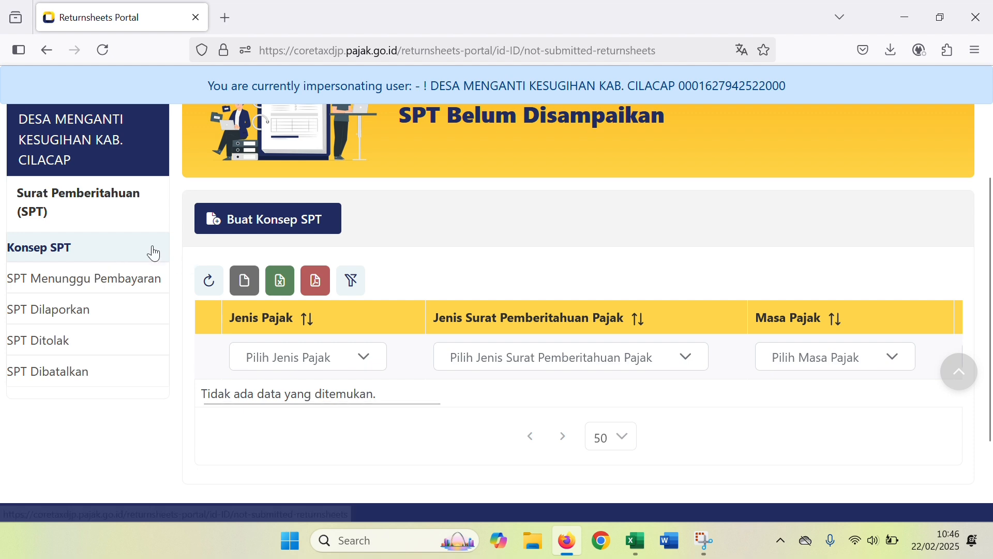
scroll(154, 253, "up", 3)
scroll(181, 264, "down", 3)
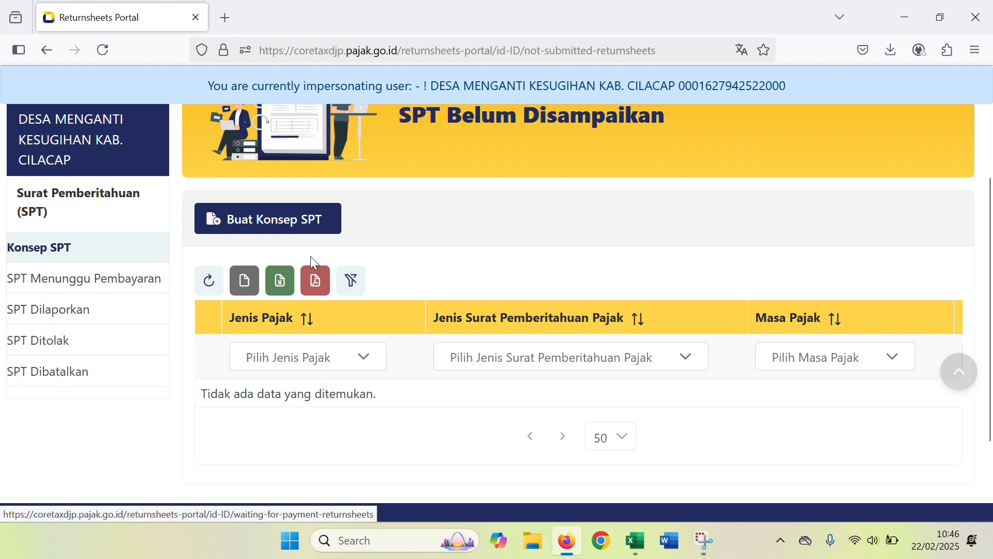
scroll(446, 267, "up", 3)
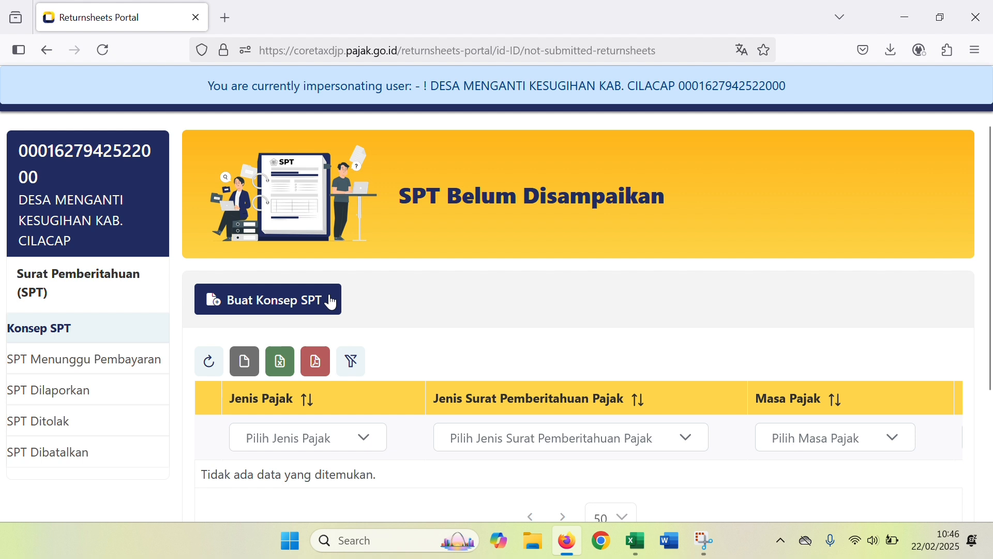
Start a new SPT draft and select the PPh Unifikasi card as the return type
left_click(298, 313)
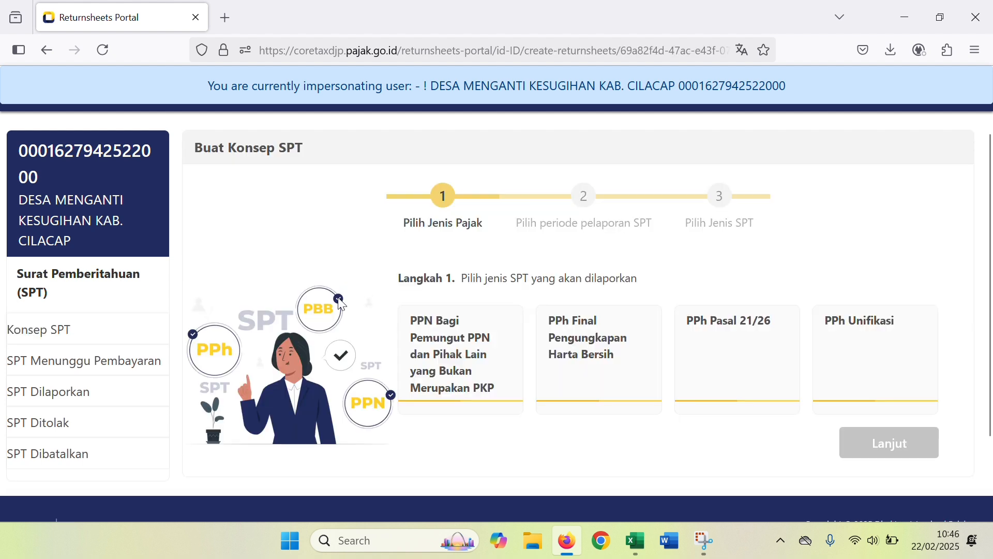
scroll(404, 271, "down", 3)
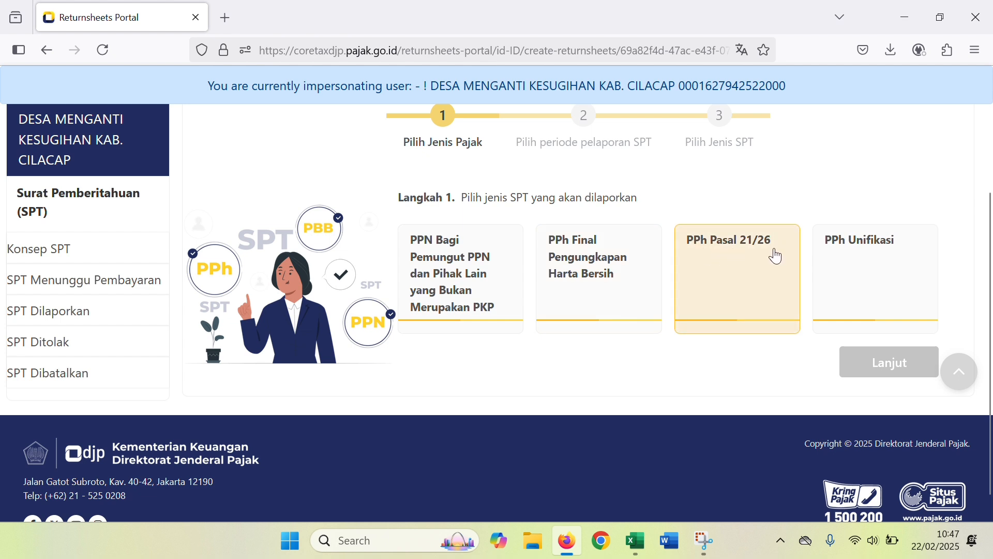
scroll(871, 264, "up", 1)
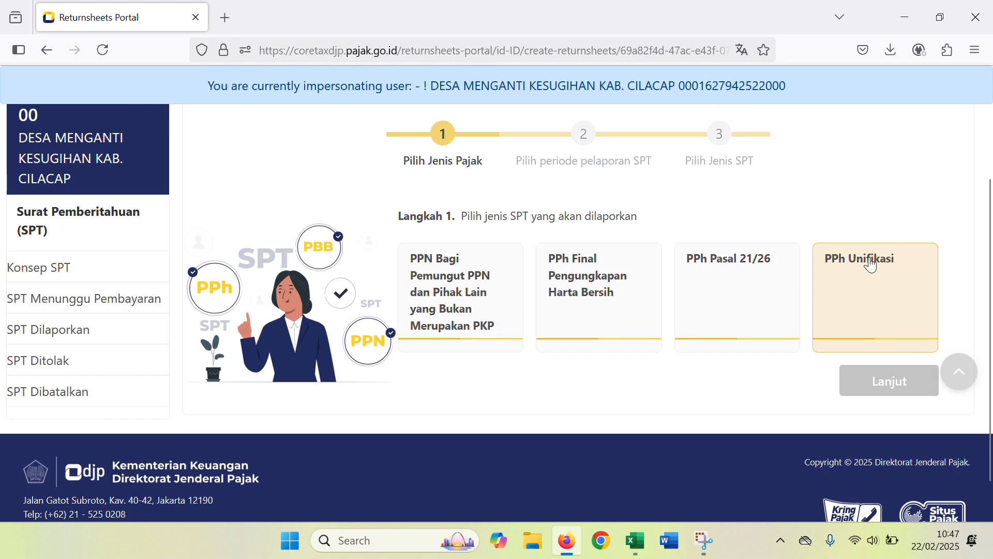
scroll(872, 265, "up", 2)
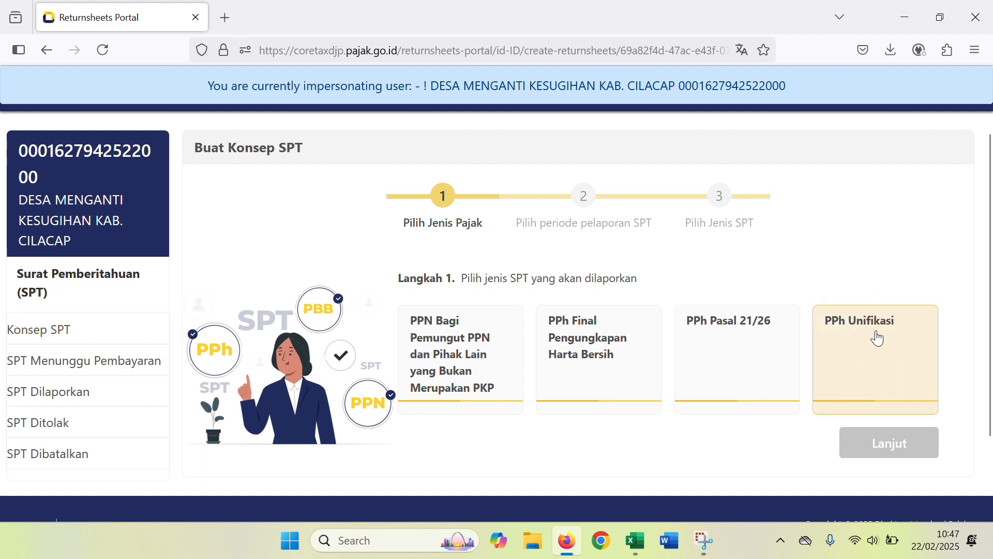
left_click(878, 355)
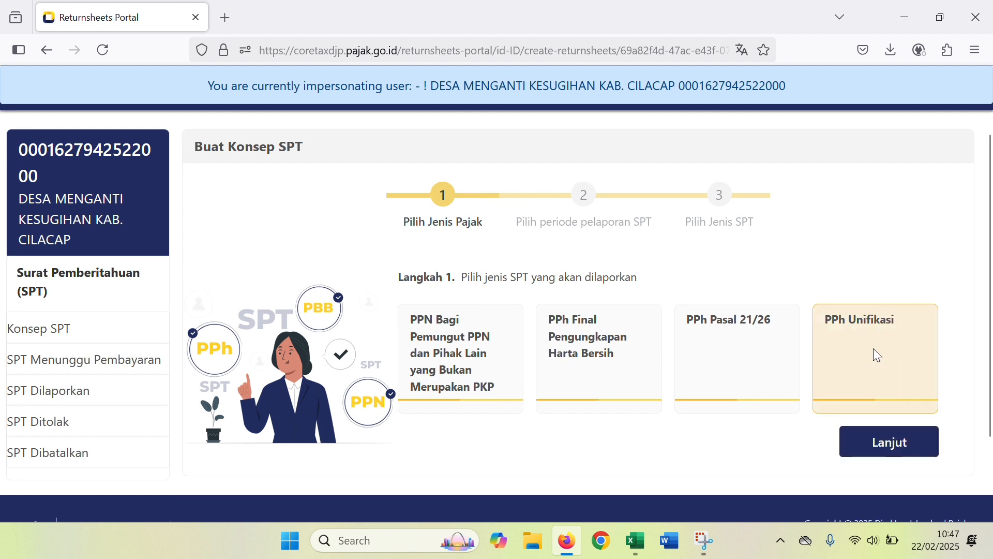
scroll(875, 352, "down", 2)
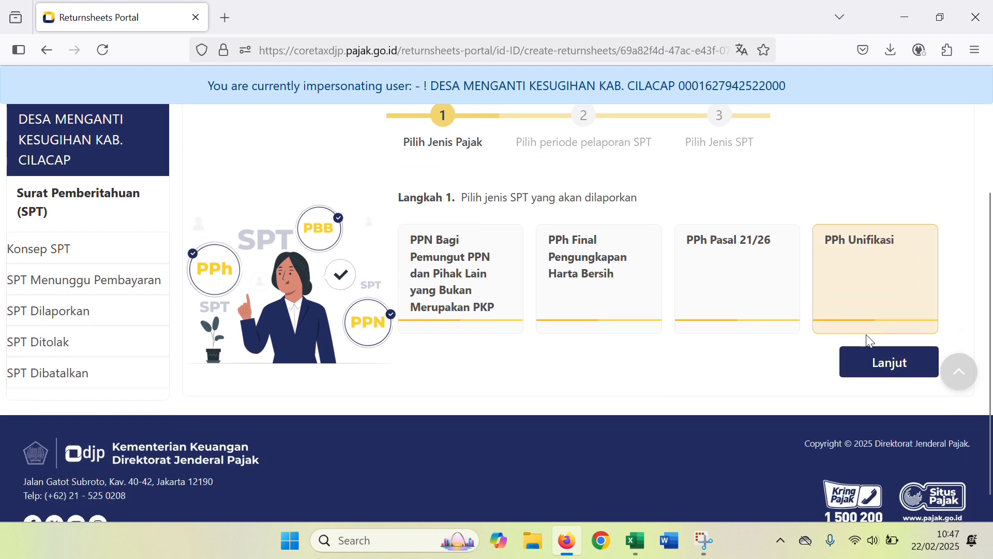
Set the new SPT's tax period to Februari 2025
left_click(858, 371)
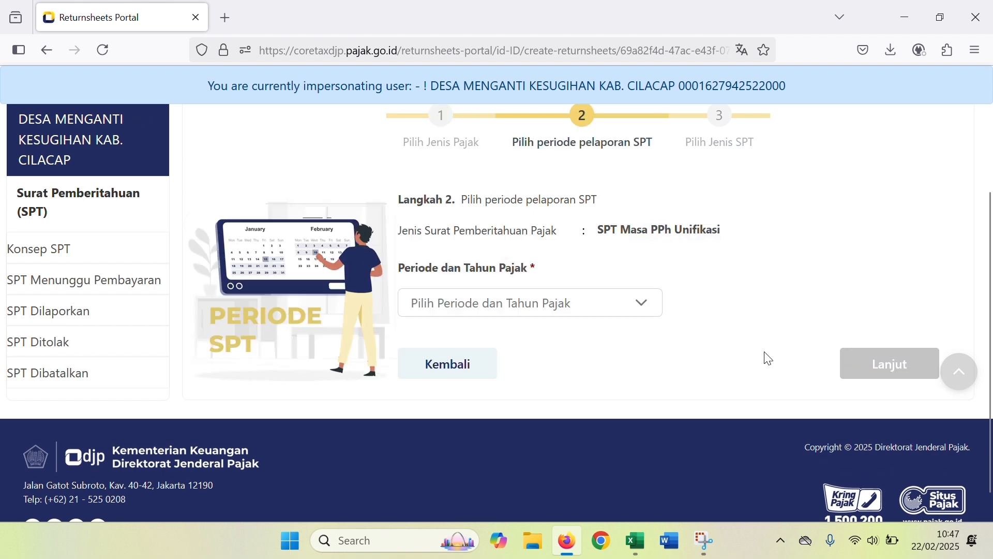
left_click(588, 311)
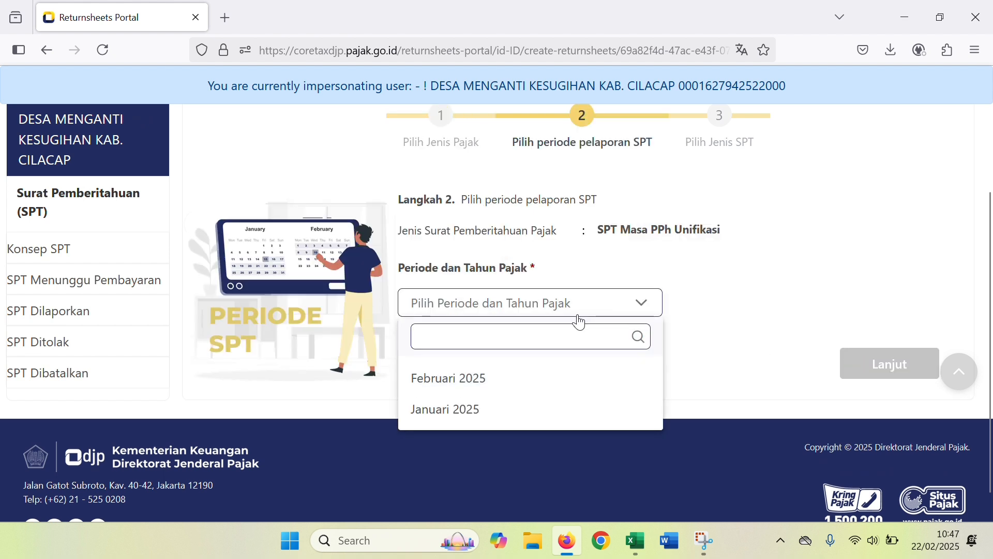
left_click(514, 380)
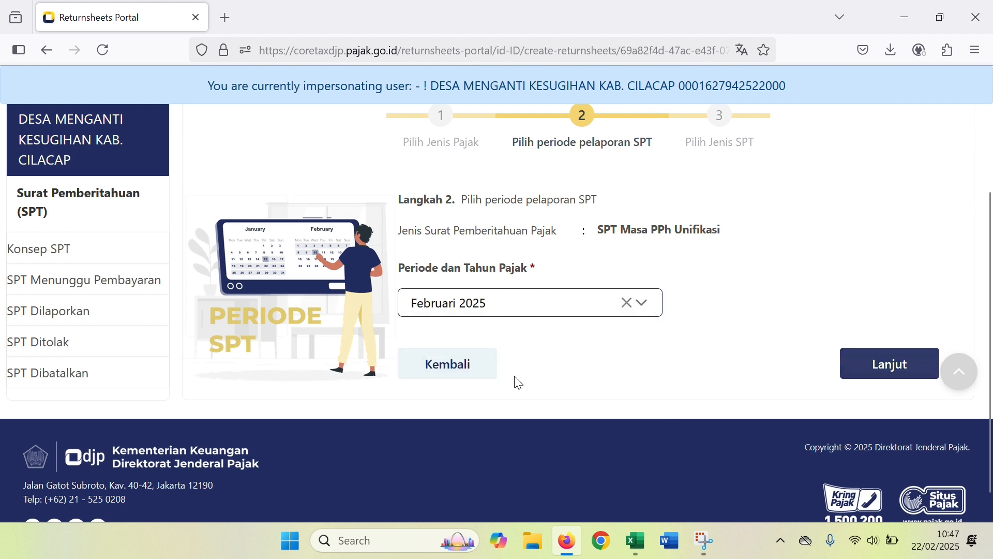
Choose Pembetulan as the SPT model and create the draft
left_click(879, 368)
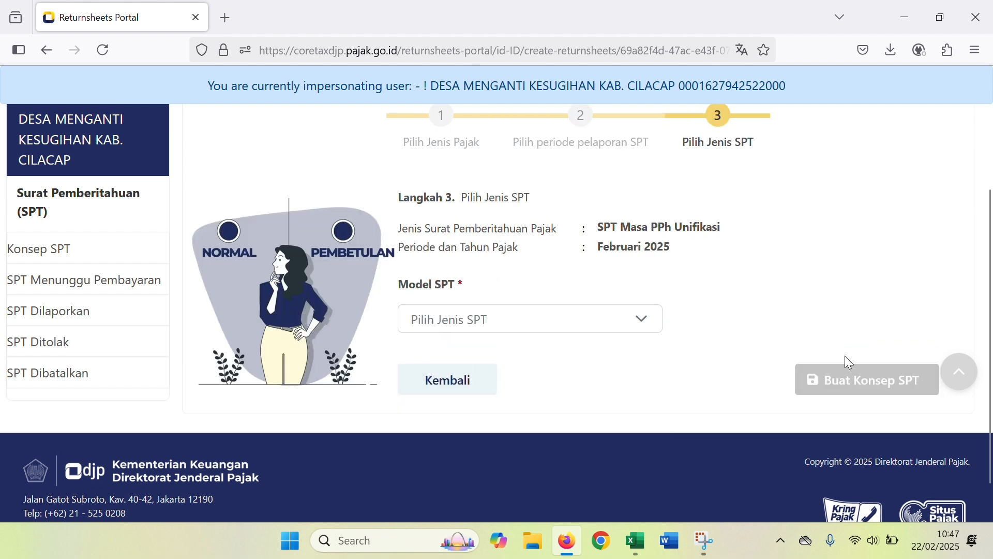
left_click(577, 337)
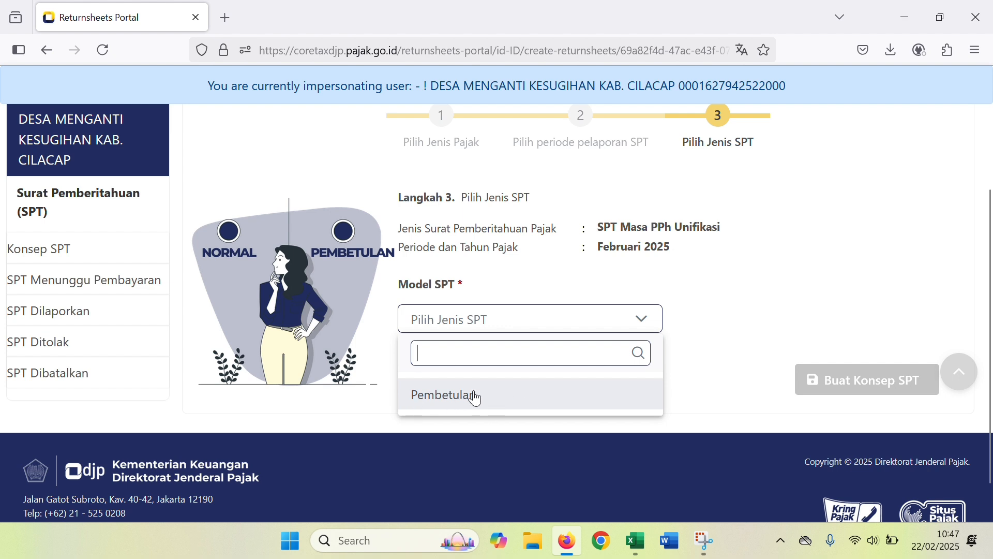
left_click(546, 408)
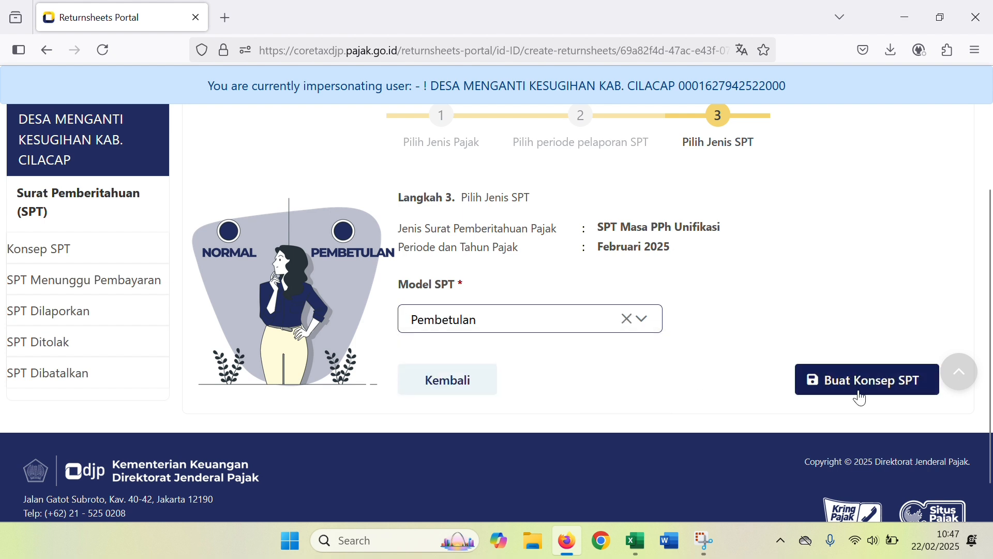
left_click(861, 392)
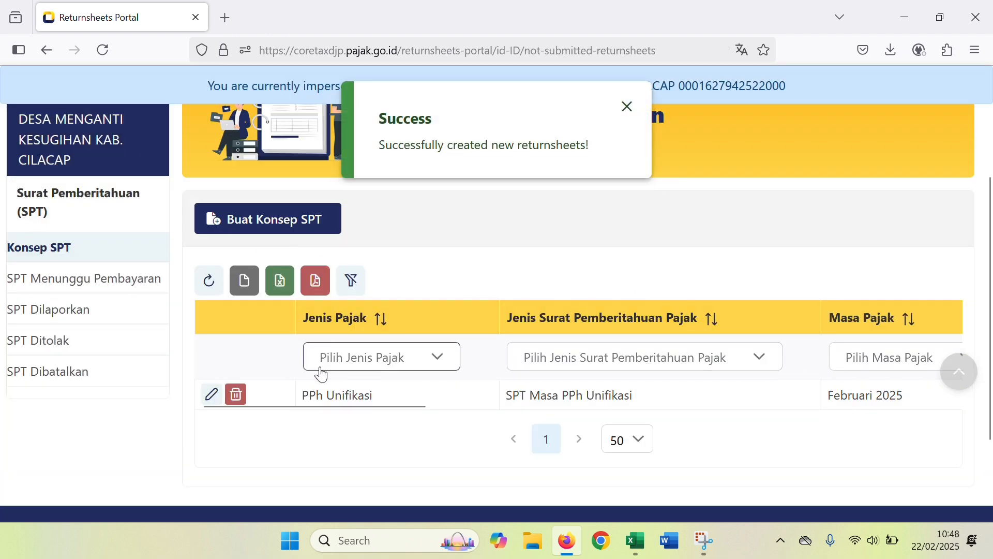
scroll(329, 339, "down", 2)
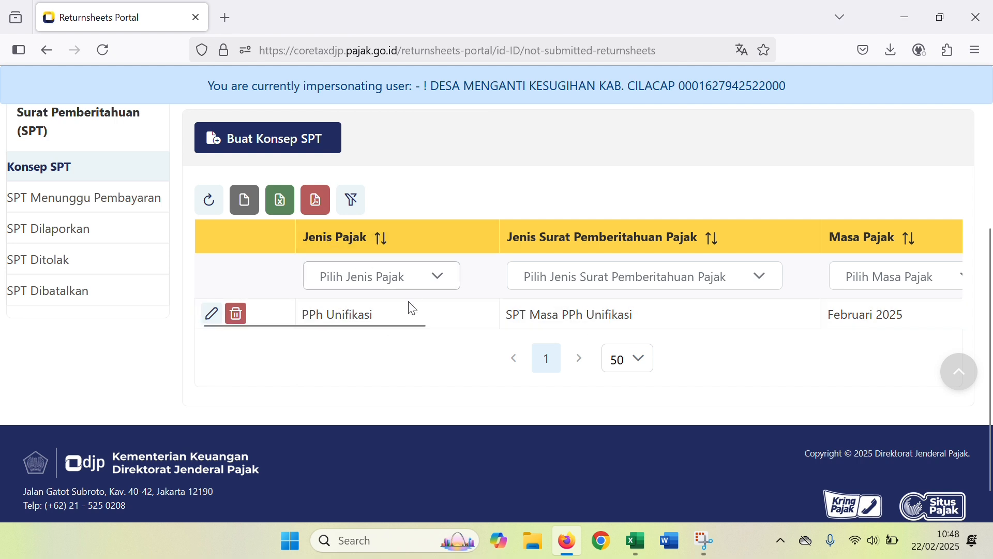
left_click_drag(399, 329, 780, 340)
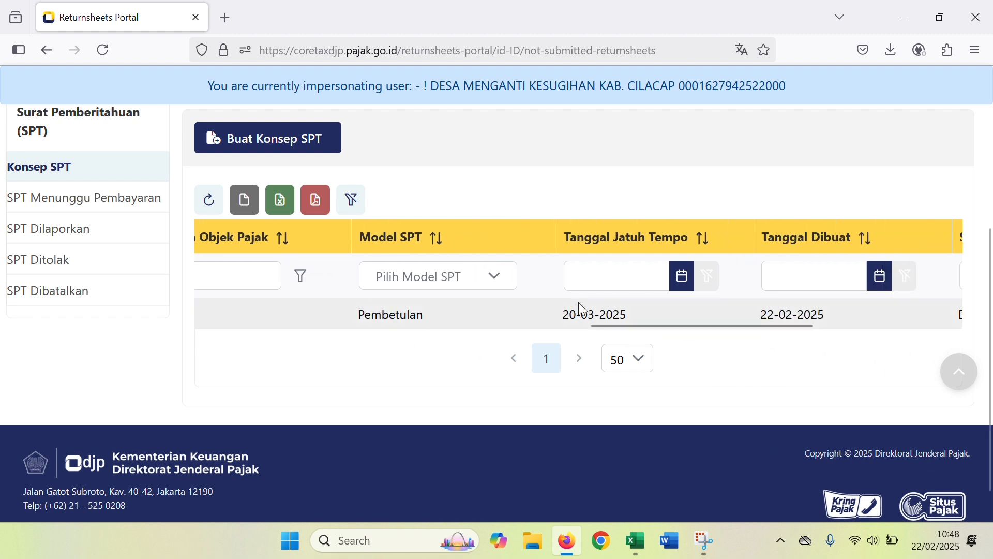
left_click_drag(700, 331, 216, 322)
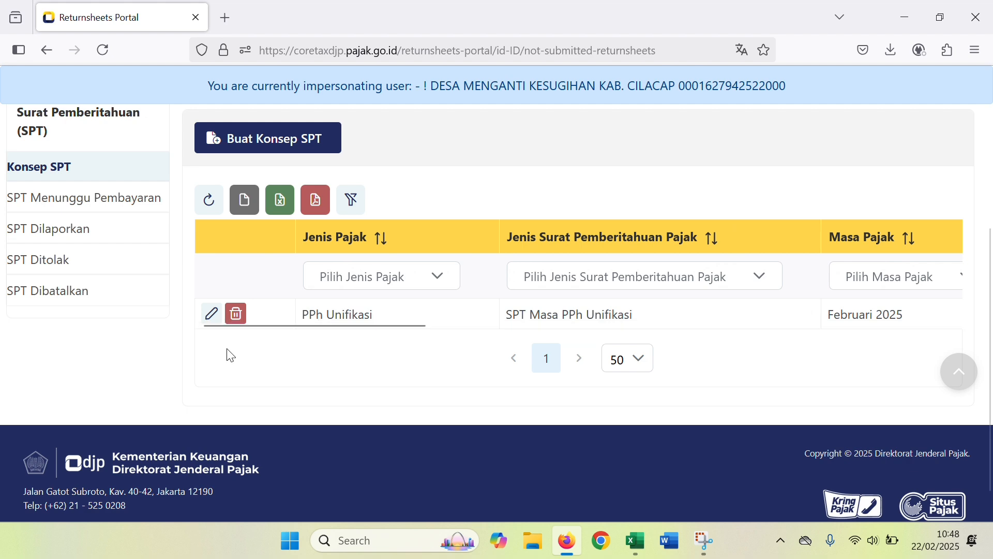
Open the Februari 2025 correction draft and review its INDUK tax table: 2.271.321 total, 5.000 payable
left_click(210, 320)
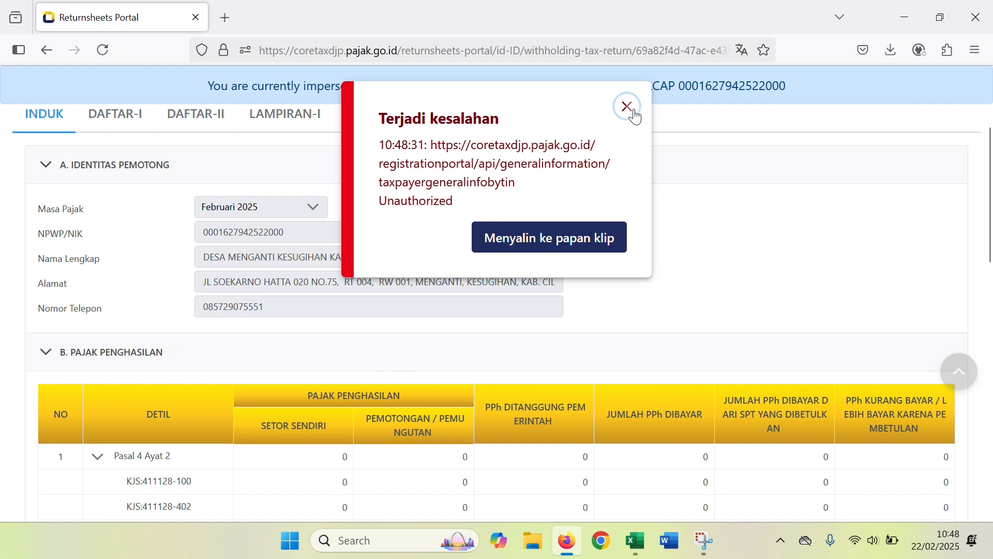
left_click(629, 107)
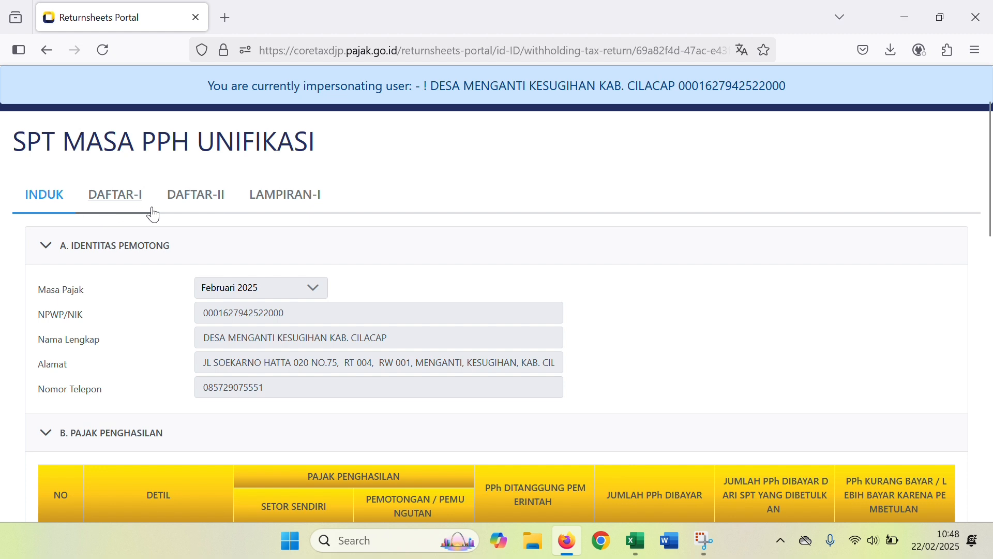
scroll(228, 202, "down", 2)
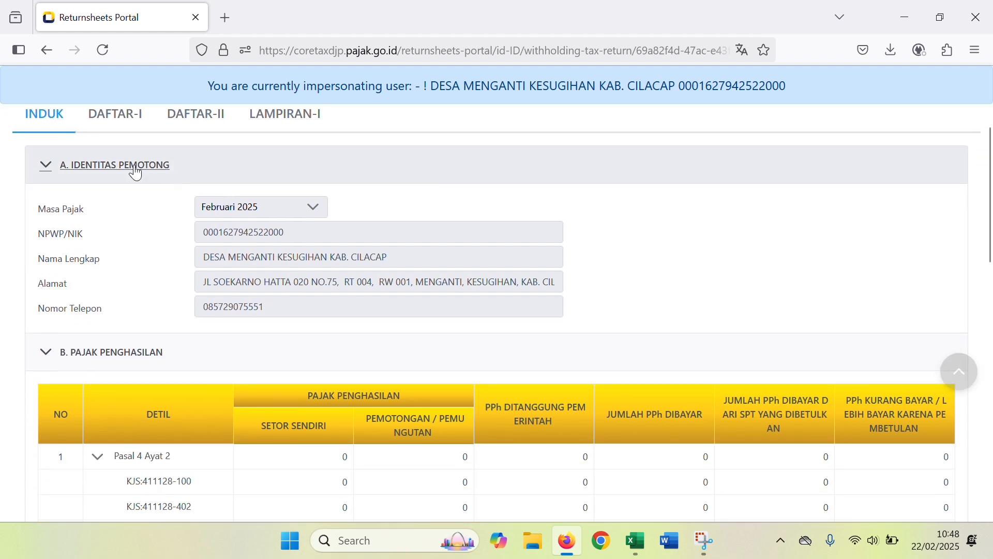
scroll(265, 234, "down", 8)
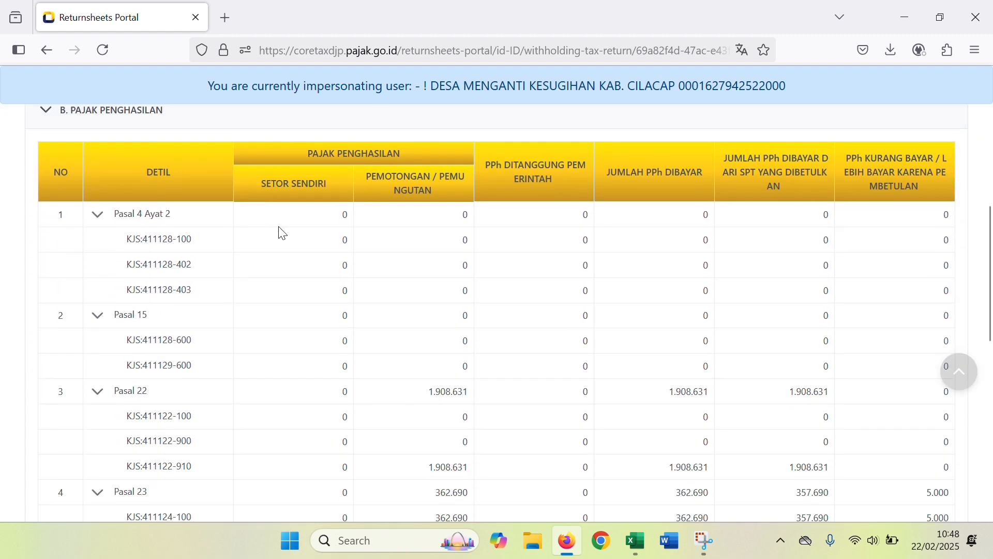
scroll(316, 230, "down", 2)
scroll(326, 173, "up", 4)
scroll(426, 244, "down", 4)
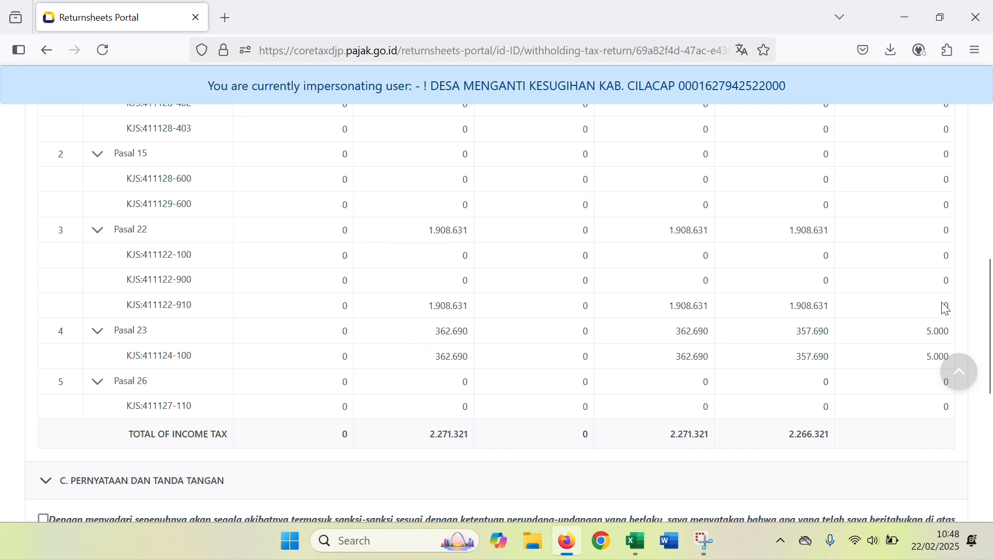
scroll(944, 333, "up", 6)
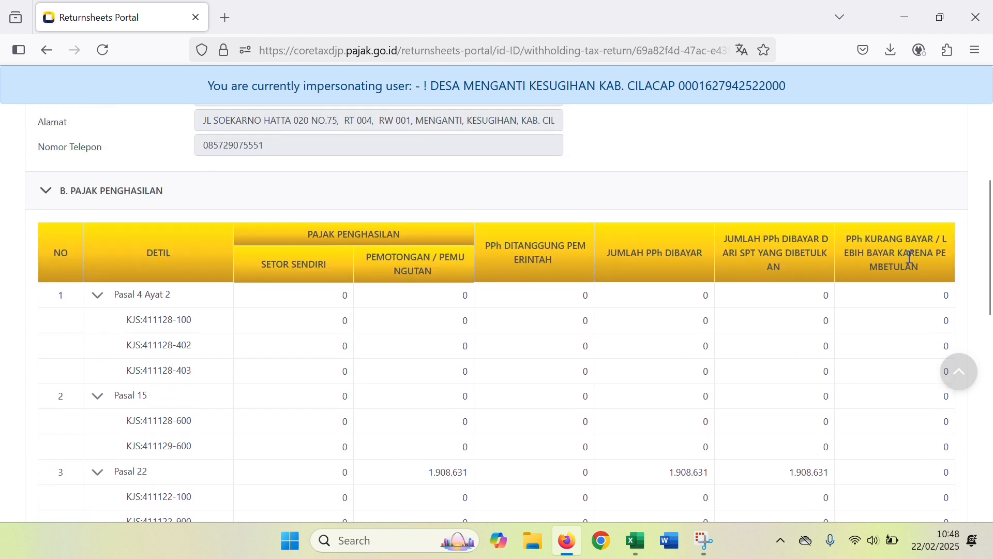
scroll(924, 267, "down", 8)
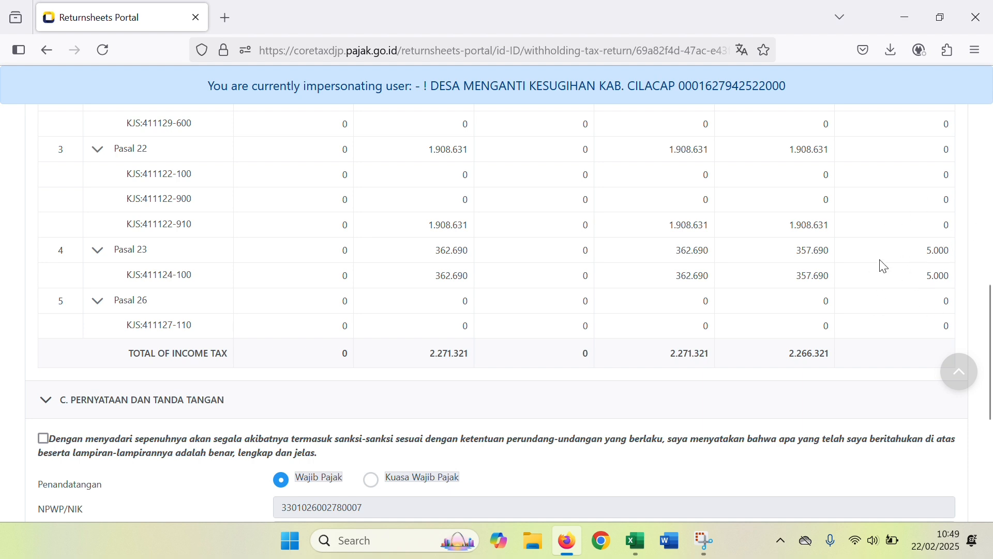
scroll(899, 266, "down", 3)
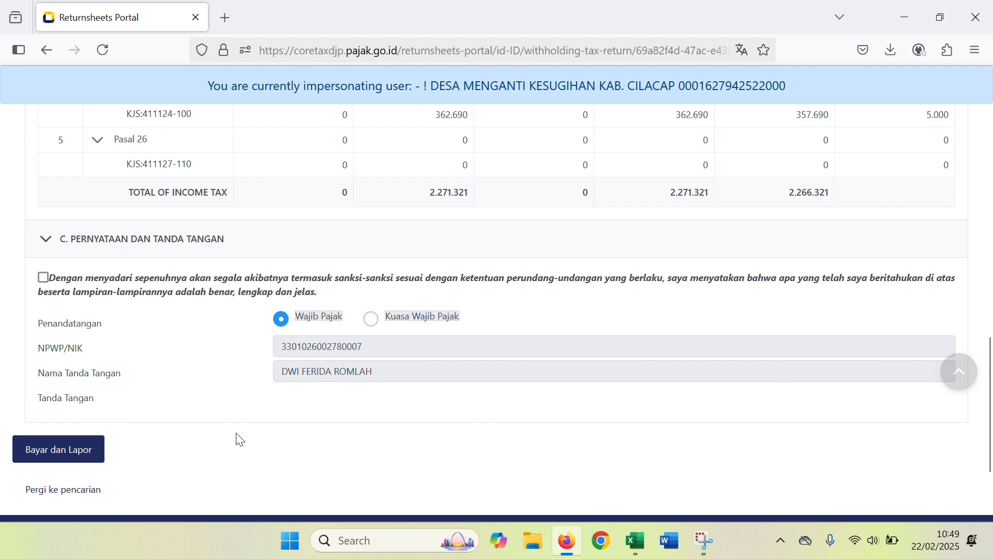
scroll(240, 440, "up", 5)
scroll(240, 439, "up", 10)
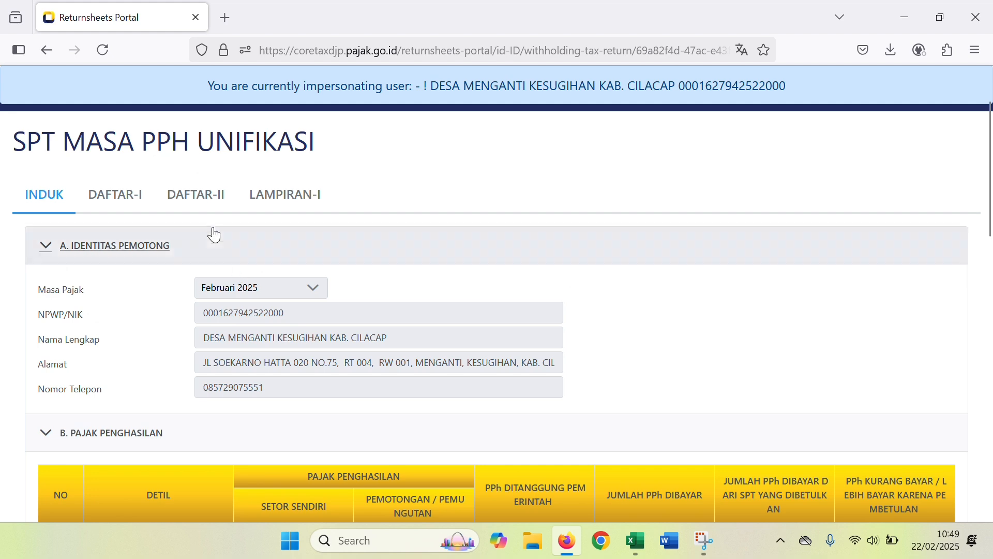
Review the DAFTAR-I list of withholding slips in the return
left_click(119, 206)
scroll(412, 243, "down", 6)
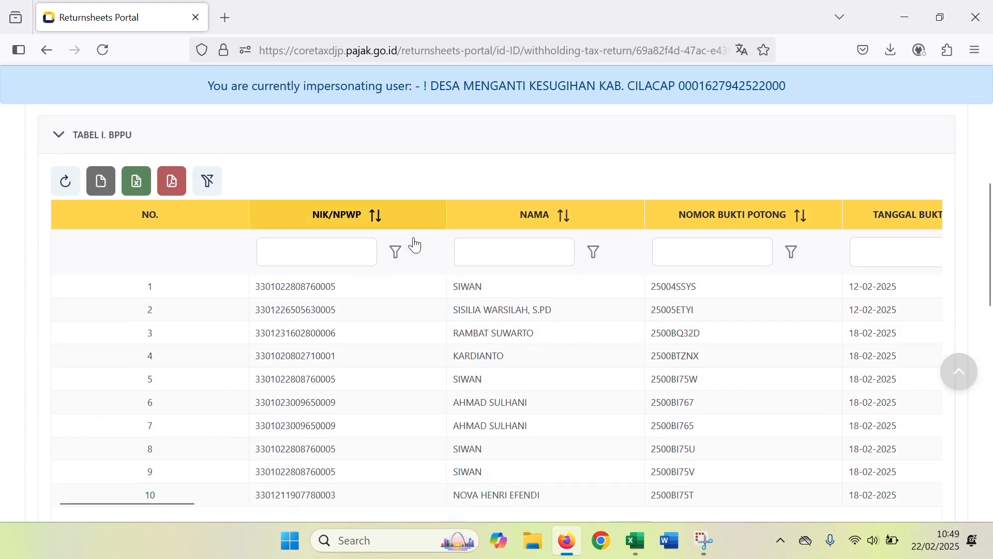
scroll(417, 244, "down", 1)
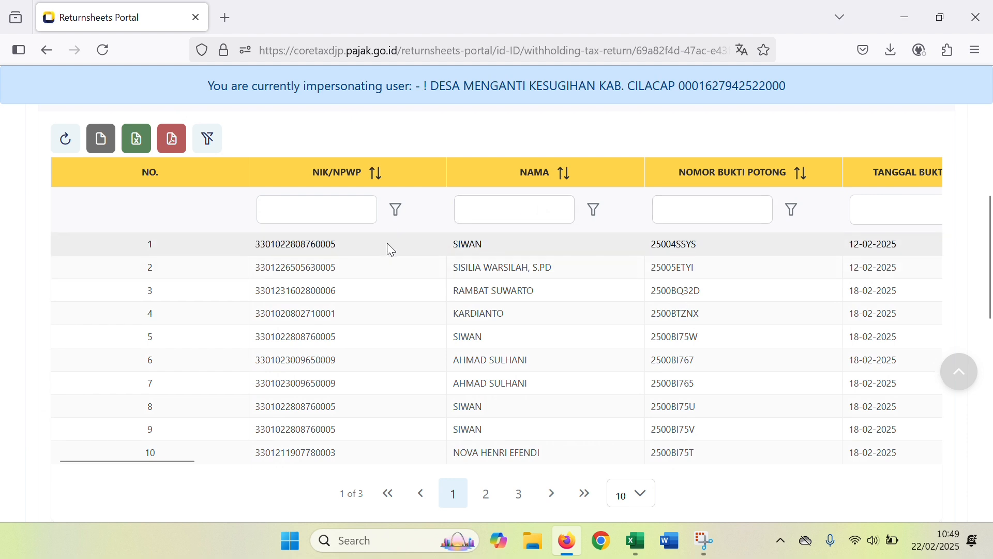
scroll(393, 249, "down", 3)
left_click_drag(186, 309, 305, 321)
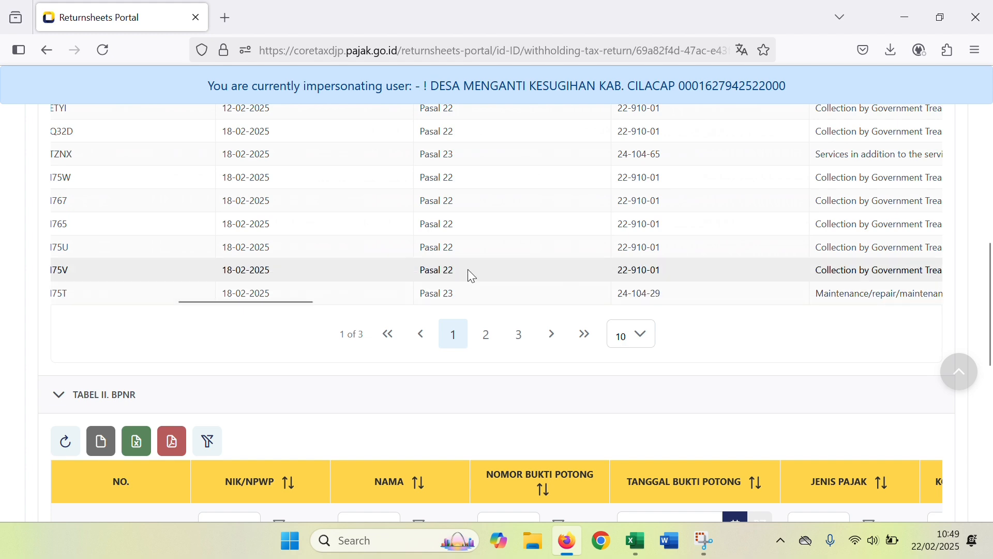
scroll(468, 272, "up", 3)
scroll(468, 273, "down", 2)
left_click_drag(306, 389, 126, 410)
scroll(288, 348, "down", 5)
scroll(311, 342, "up", 12)
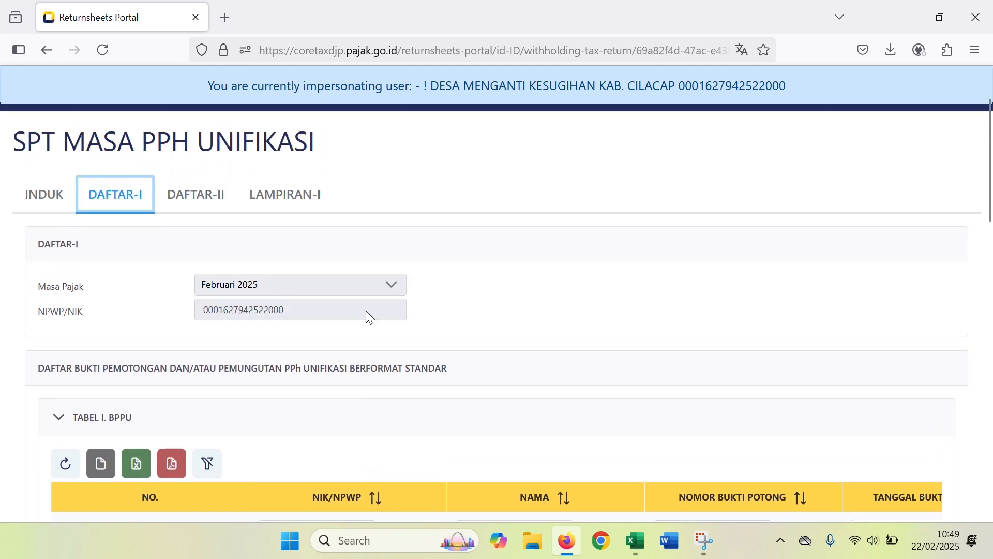
Review the DAFTAR-II list of the return
left_click(199, 195)
scroll(437, 287, "down", 5)
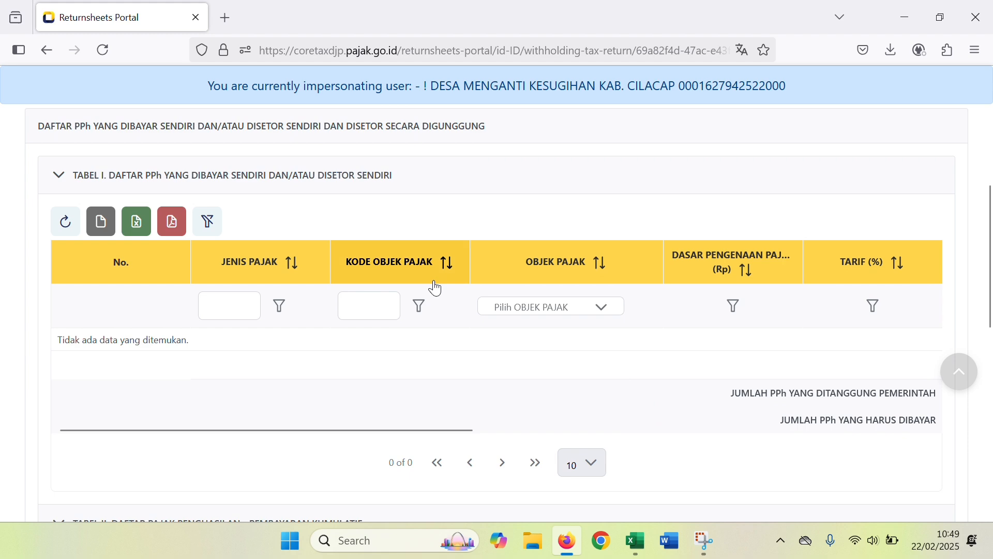
scroll(436, 288, "down", 6)
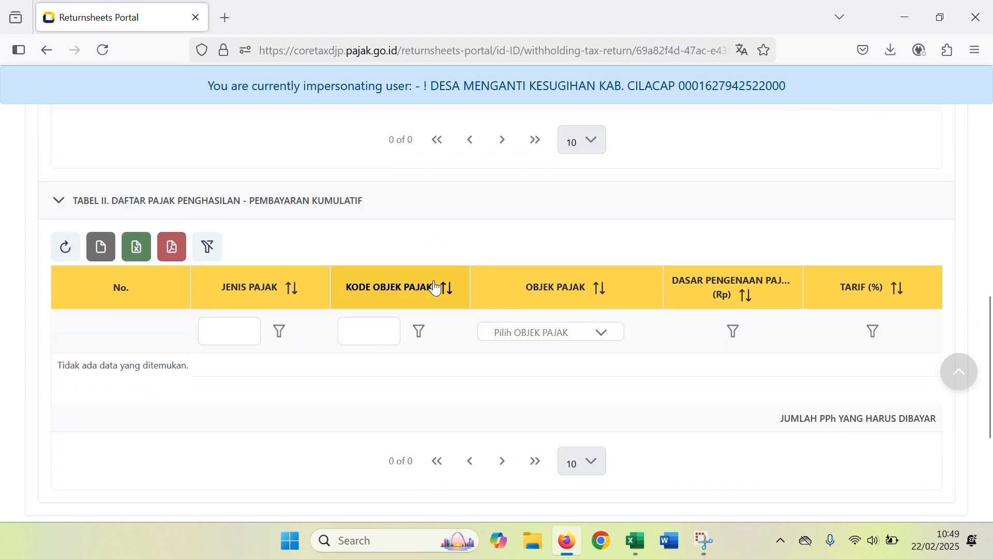
scroll(436, 288, "down", 3)
scroll(436, 288, "up", 9)
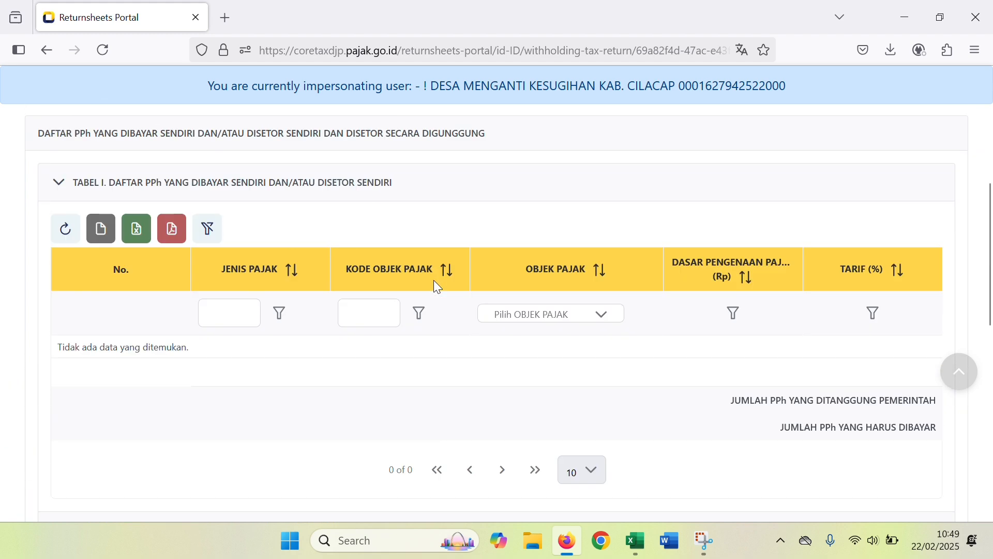
scroll(437, 286, "up", 3)
Show the LAMPIRAN-I attachment and confirm its ATC document table is empty
left_click(290, 117)
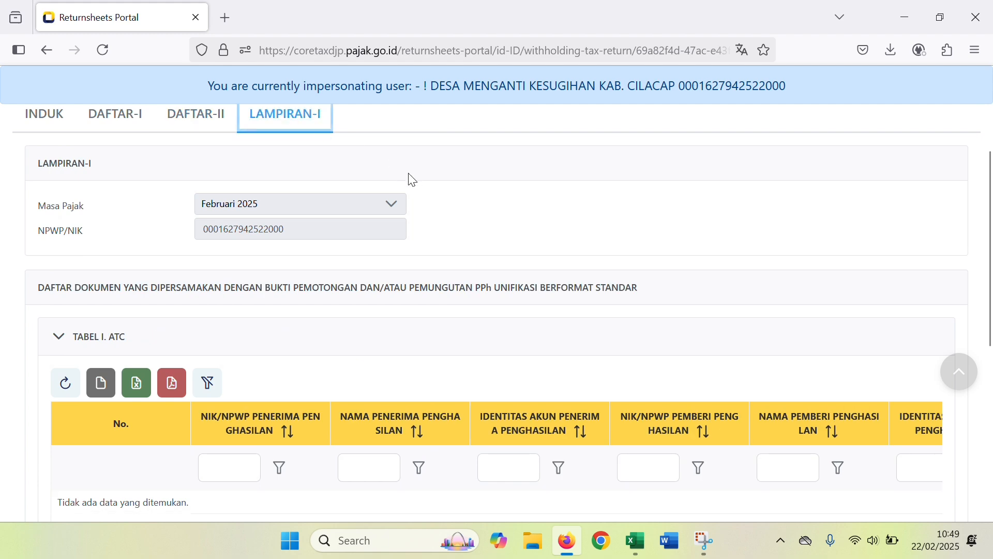
scroll(284, 215, "up", 2)
scroll(490, 282, "down", 3)
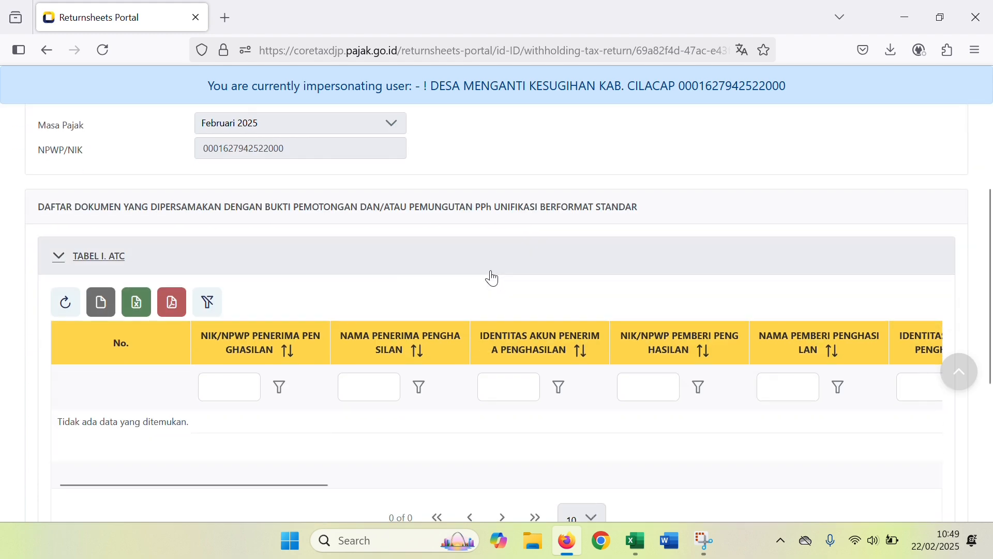
scroll(492, 280, "down", 5)
scroll(391, 303, "up", 8)
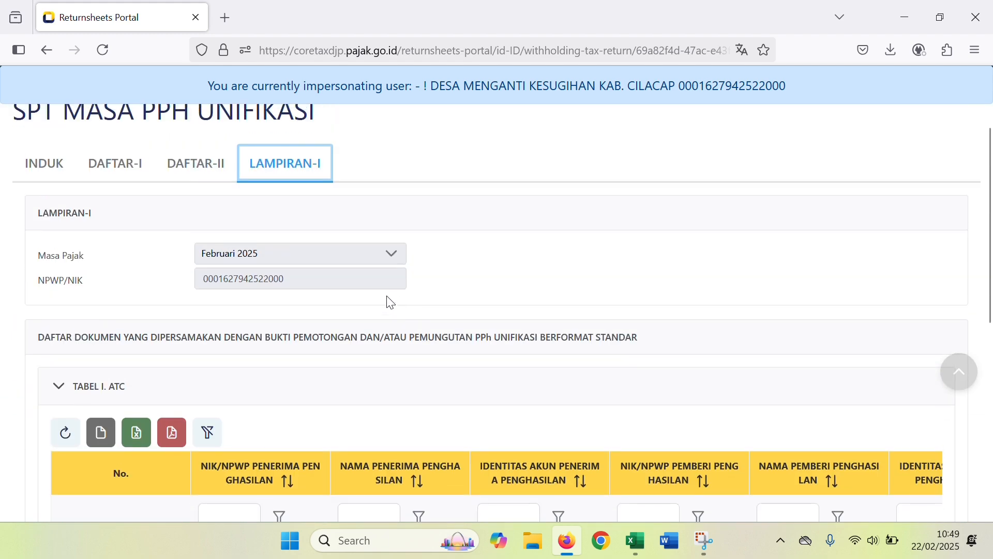
scroll(390, 303, "up", 2)
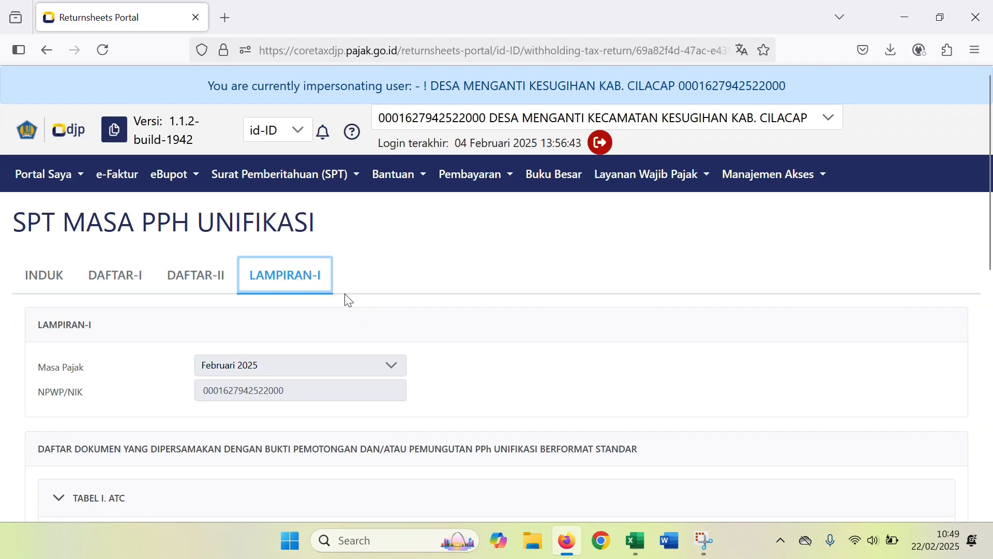
Return to the INDUK form and agree to the declaration in section C. PERNYATAAN DAN TANDA TANGAN
left_click(43, 280)
scroll(121, 282, "down", 5)
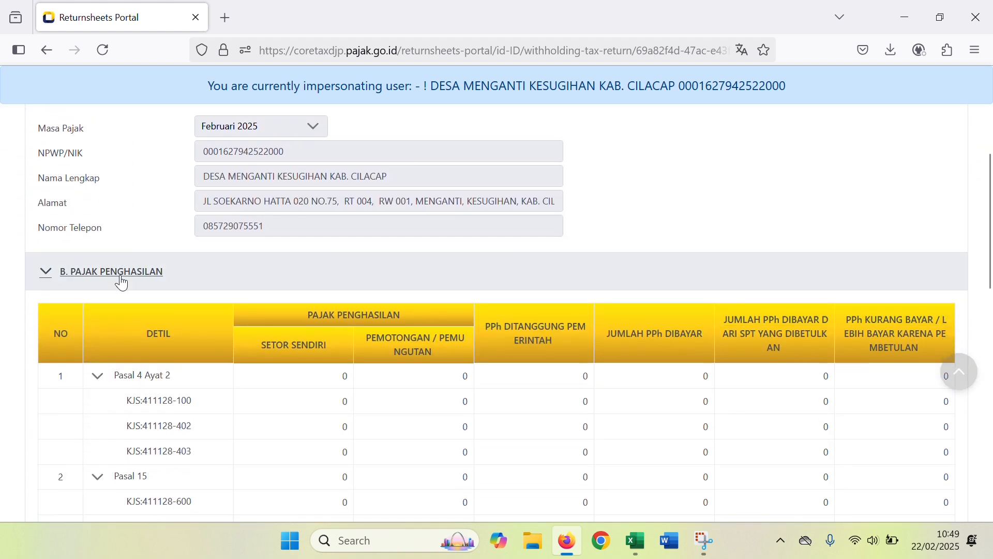
scroll(122, 283, "down", 9)
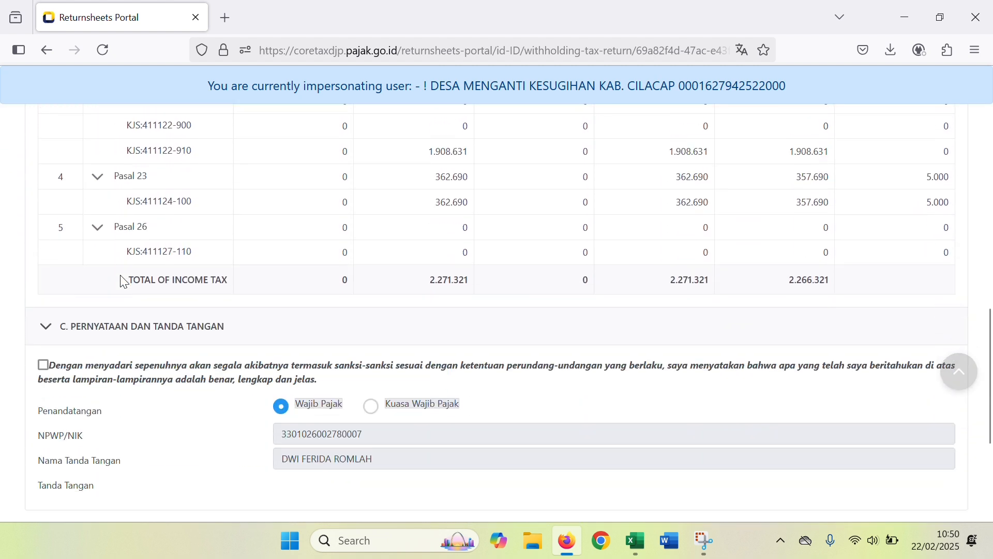
scroll(124, 283, "down", 2)
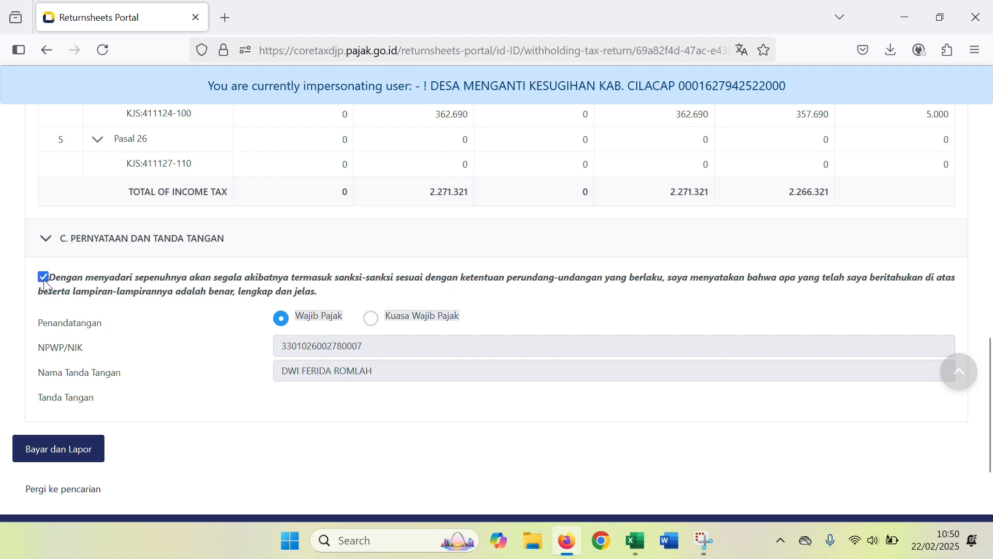
scroll(321, 319, "down", 2)
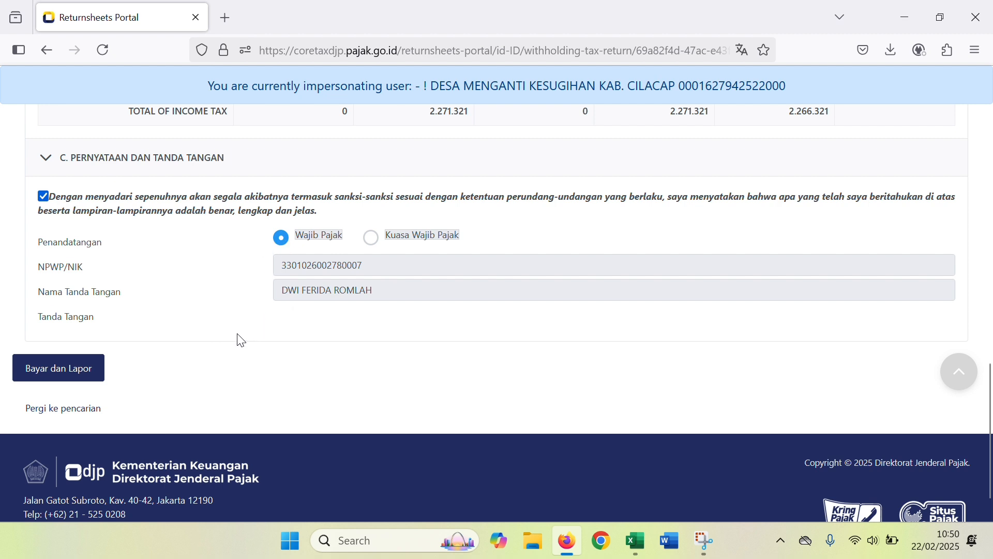
Submit via Bayar dan Lapor, sign with the DJP authorization code password, and confirm the signature
left_click(81, 371)
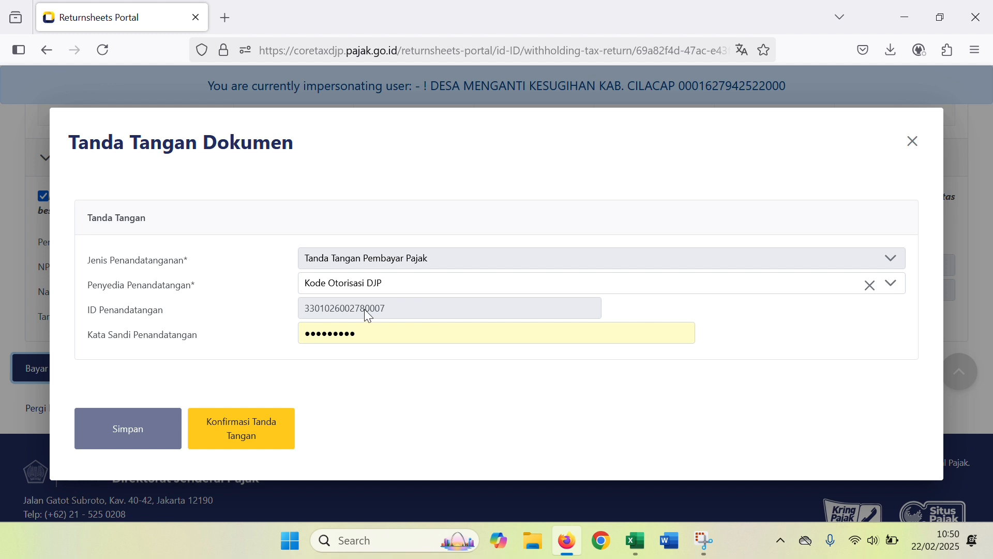
left_click_drag(406, 331, 269, 335)
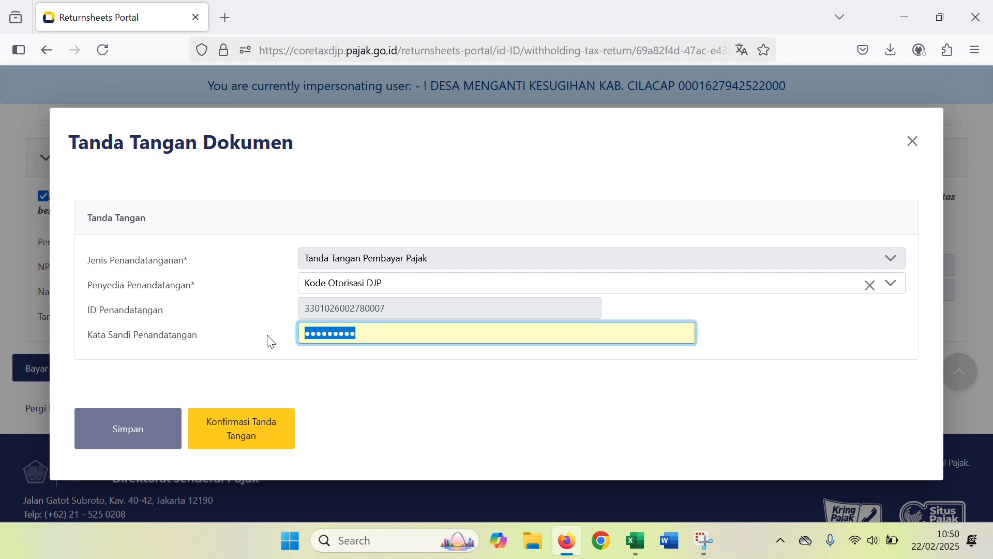
type("1")
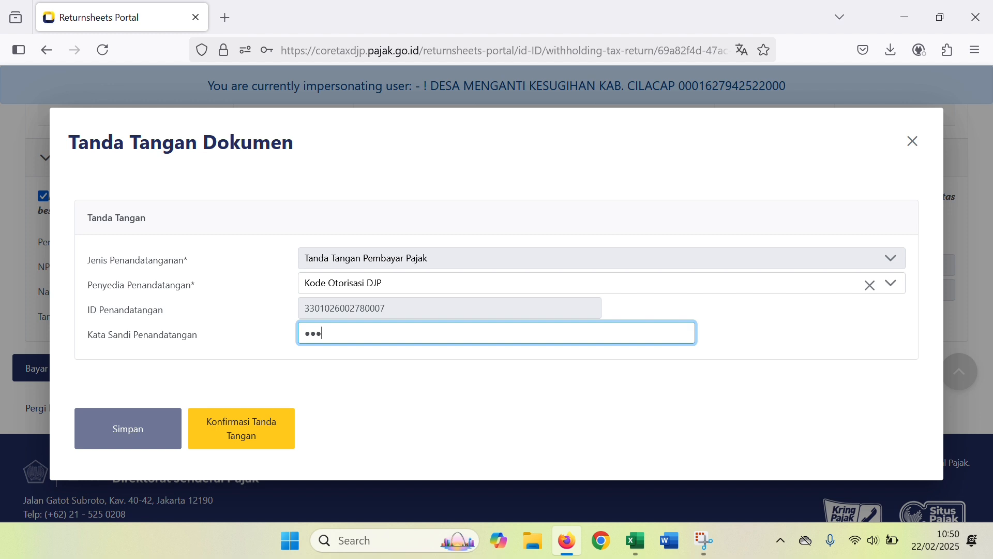
key("BackSpace")
type("••")
left_click(345, 354)
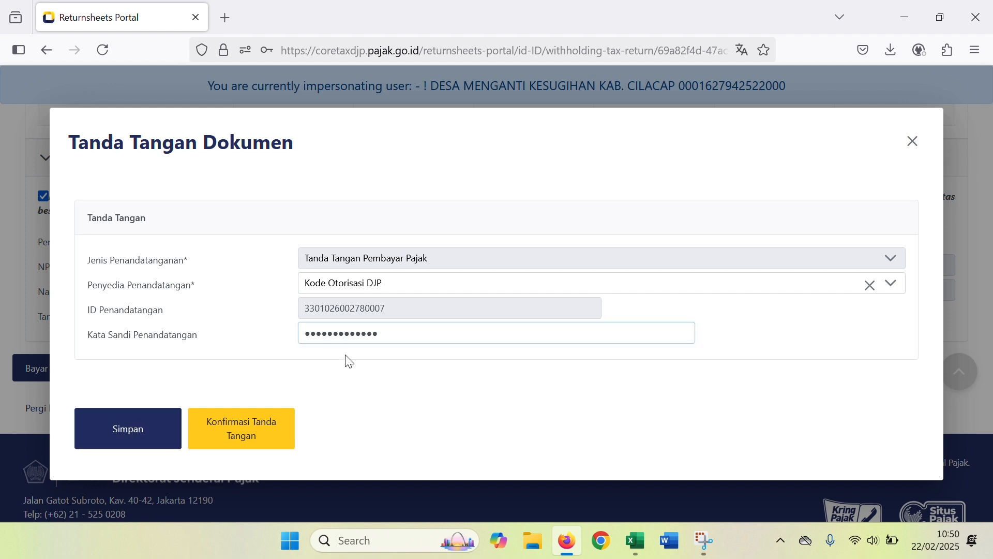
left_click(146, 435)
left_click(472, 241)
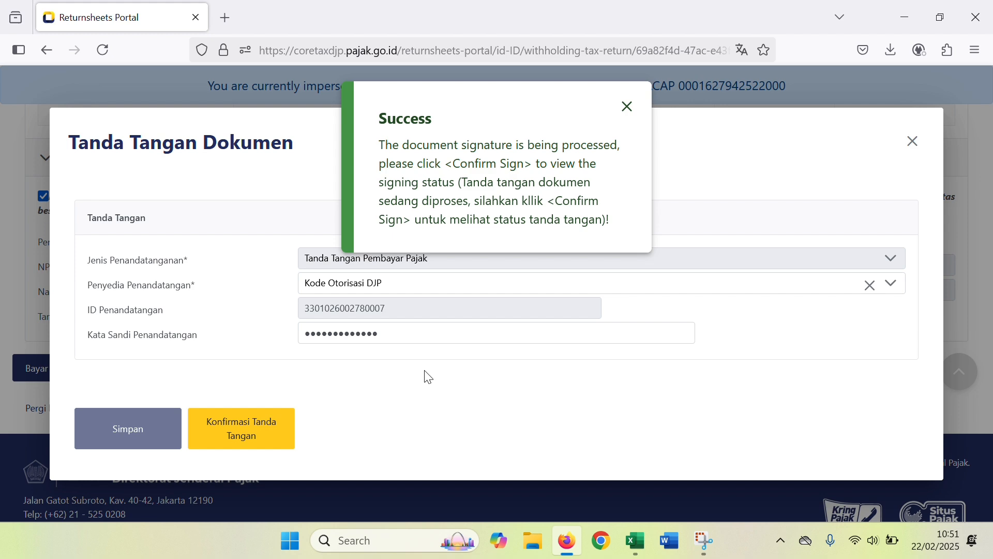
left_click(261, 433)
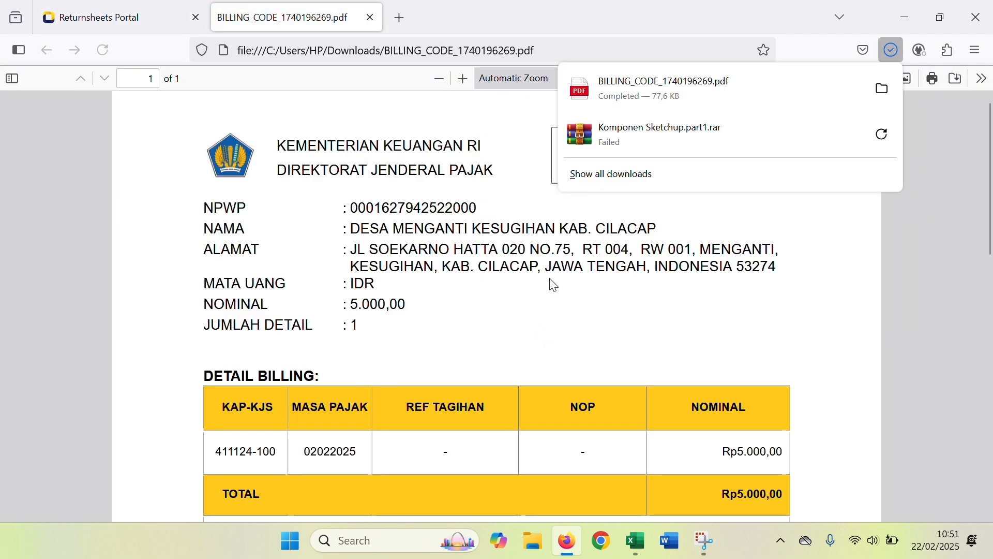
Check the billing PDF: Rp5.000,00 under 411124-100 for period 02022025, plus QR code
left_click(891, 49)
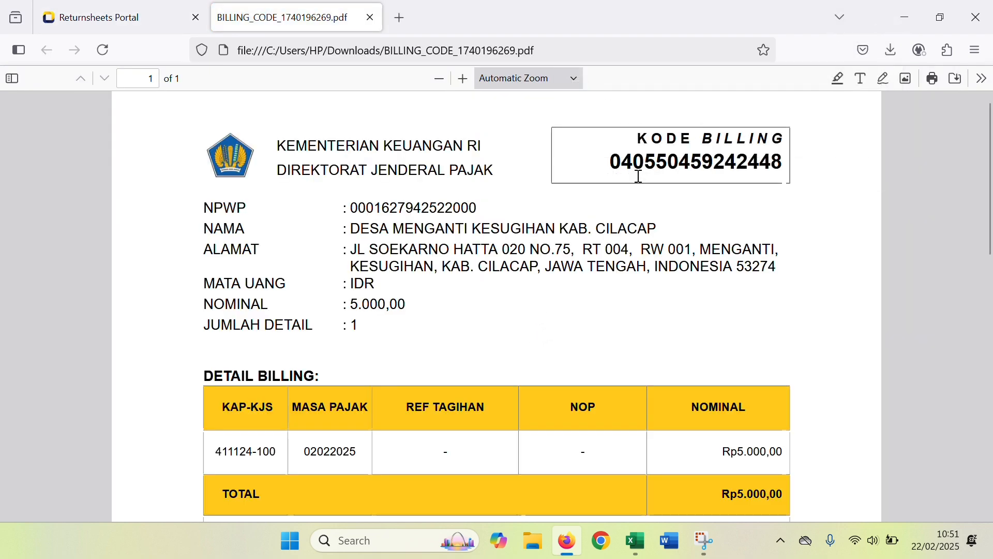
scroll(637, 173, "up", 1)
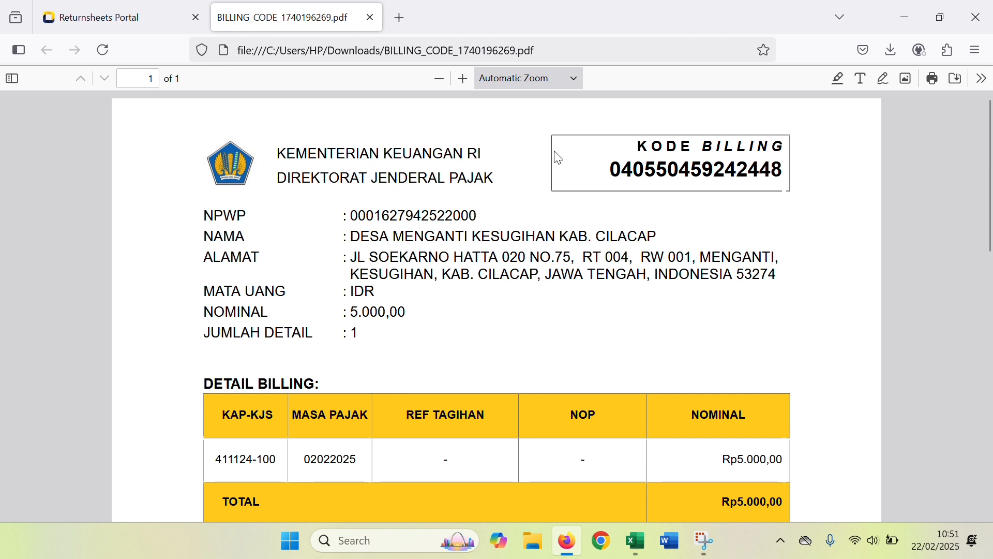
scroll(540, 160, "down", 2)
scroll(416, 174, "up", 2)
scroll(440, 275, "down", 3)
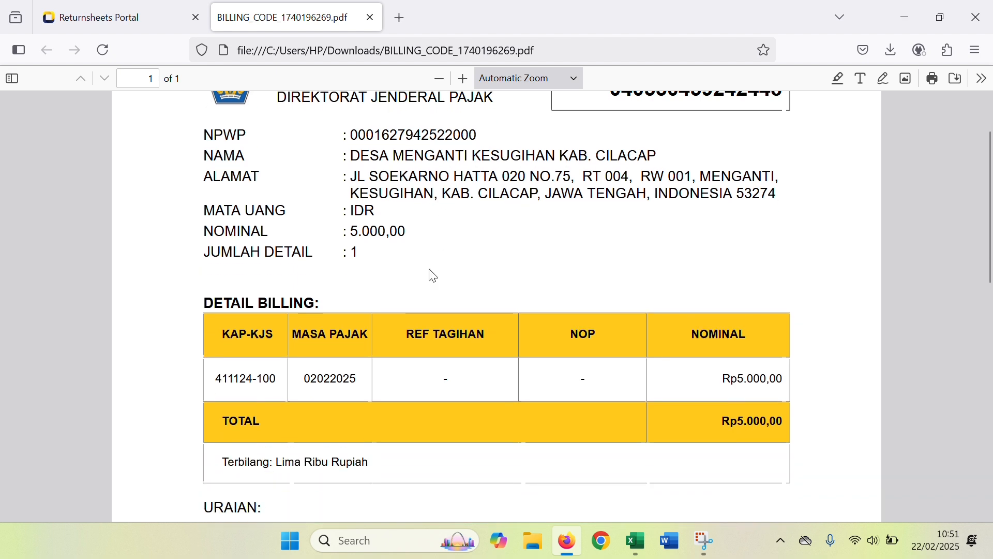
scroll(362, 234, "down", 3)
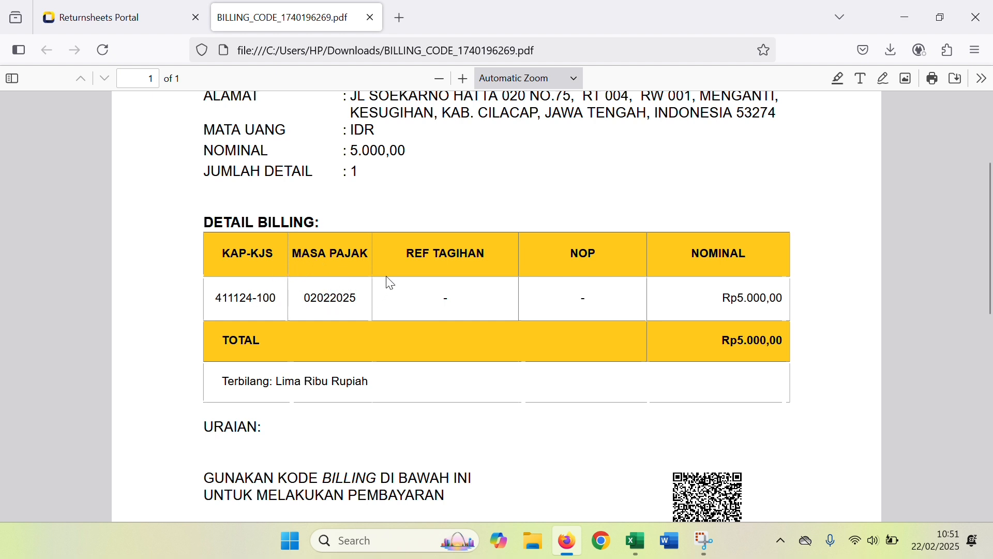
scroll(730, 300, "down", 2)
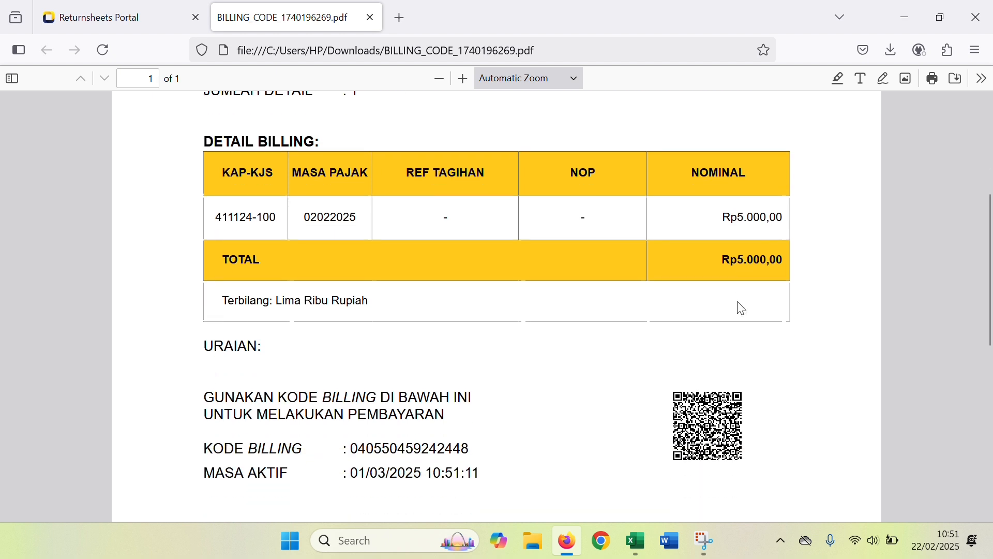
scroll(422, 325, "down", 2)
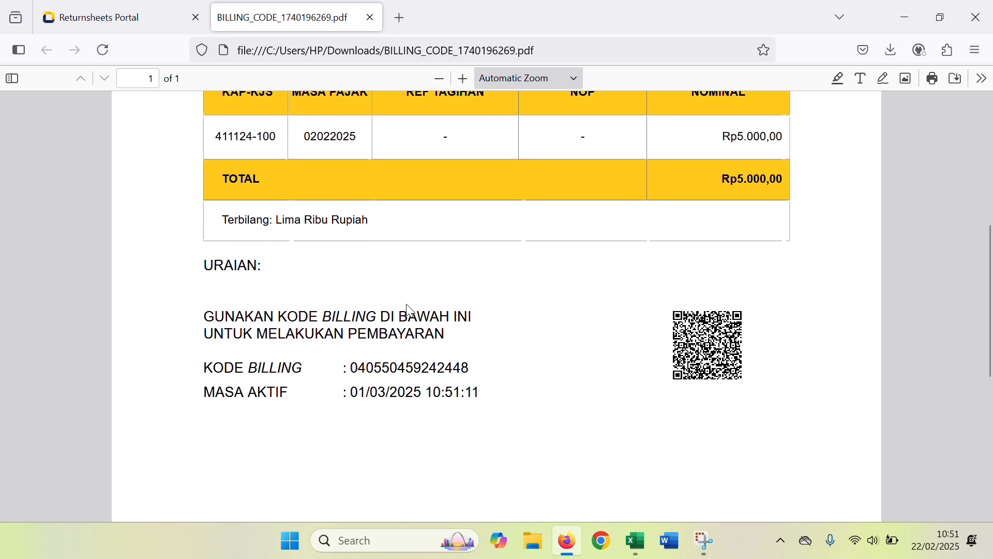
scroll(264, 358, "down", 2)
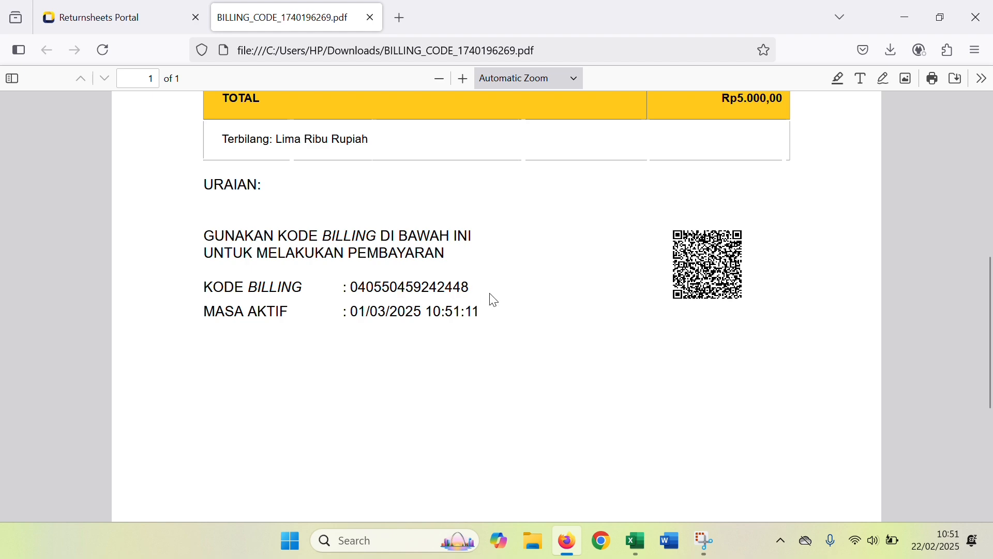
scroll(503, 306, "down", 5)
scroll(533, 295, "up", 10)
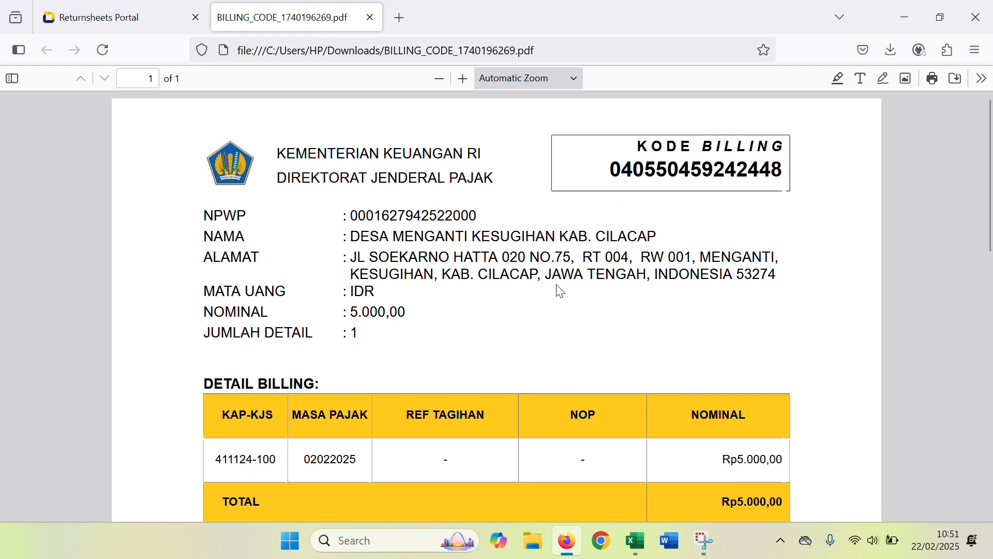
scroll(492, 241, "down", 3)
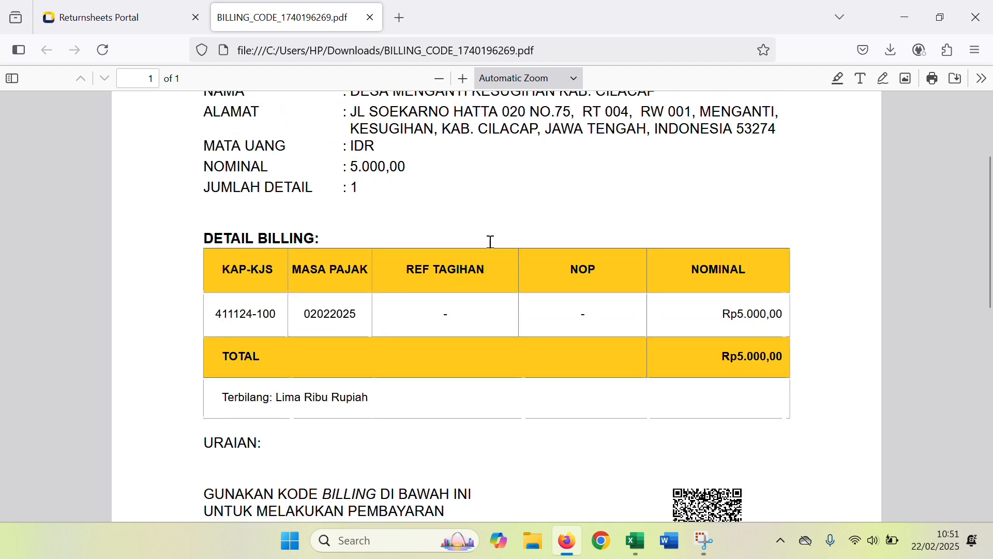
scroll(492, 241, "up", 3)
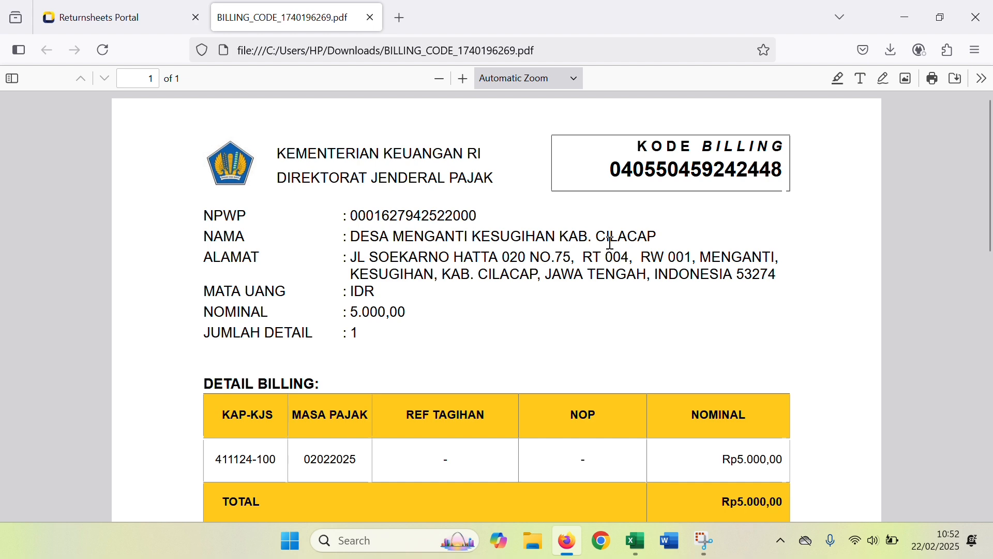
scroll(548, 246, "down", 10)
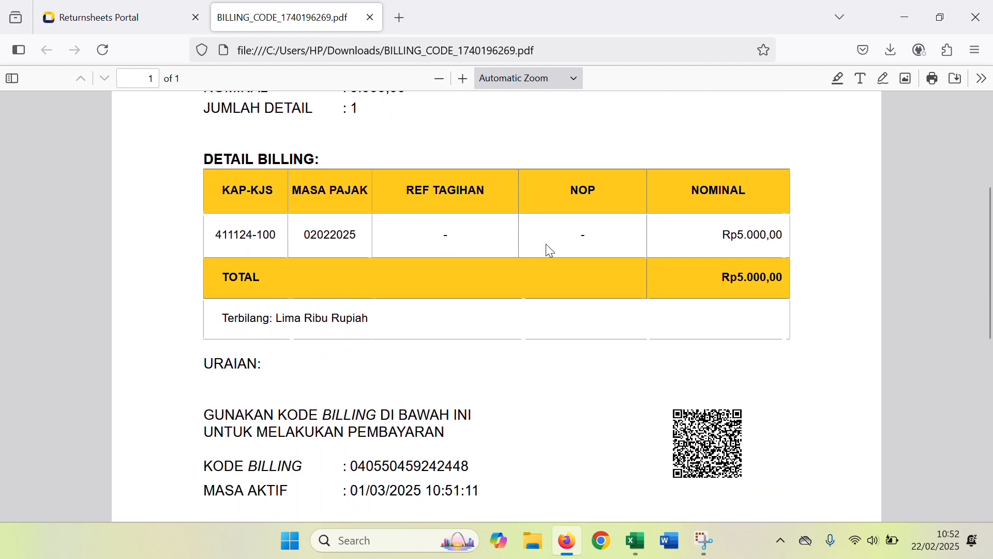
scroll(550, 251, "up", 10)
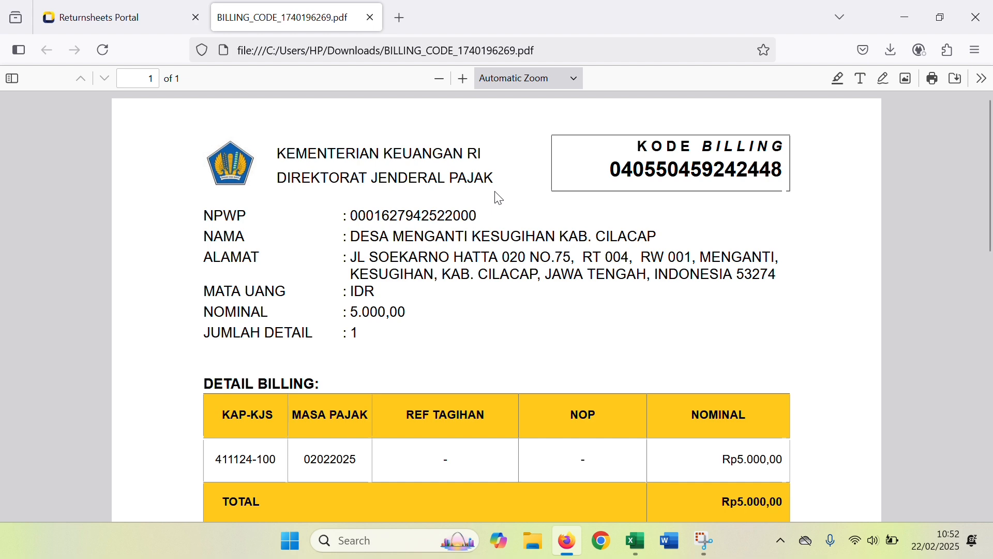
scroll(685, 219, "down", 5)
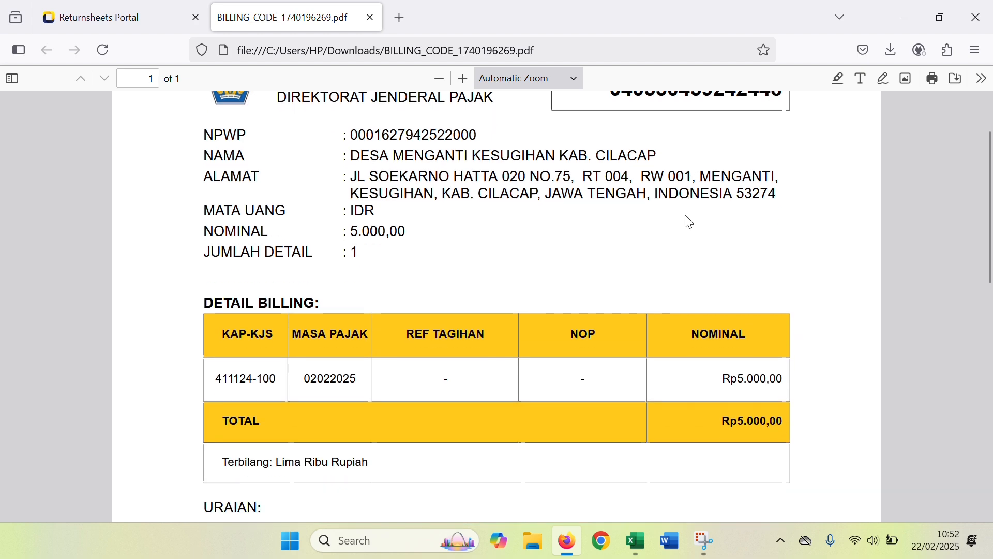
scroll(630, 236, "up", 4)
scroll(631, 235, "up", 1)
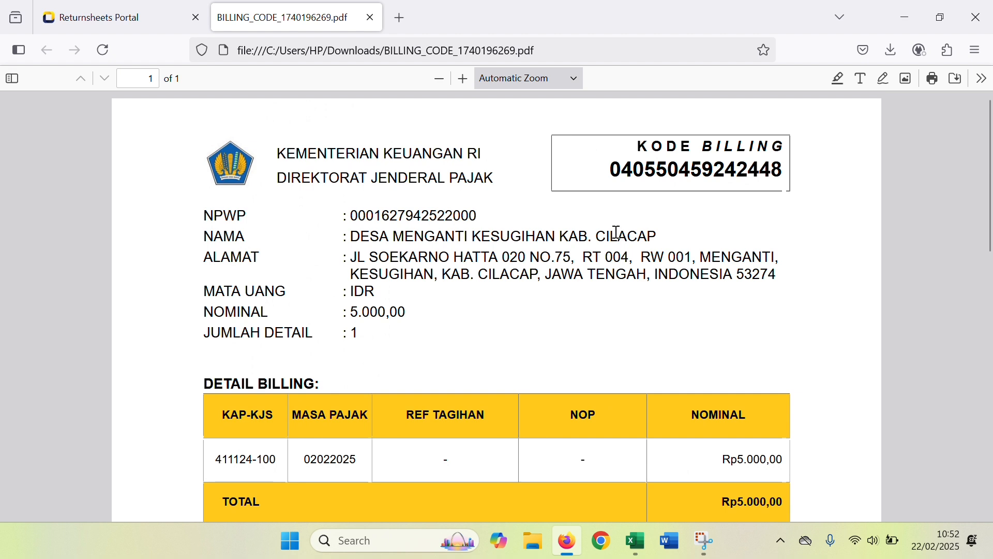